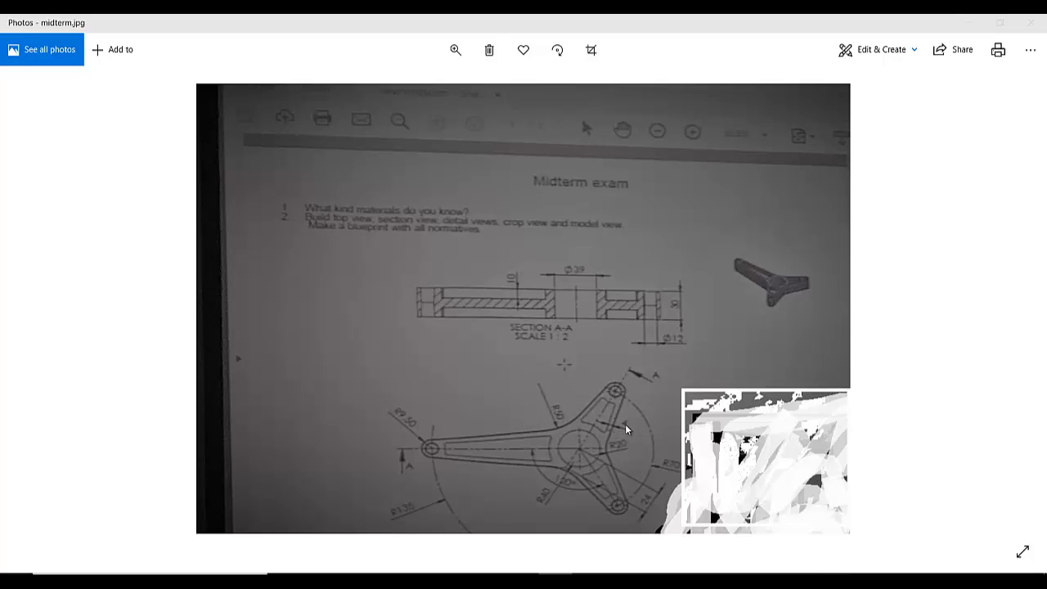
Step: Switch to SOLIDWORKS and start a sketch on the top face of the three-armed part, viewed straight on
left_click(458, 571)
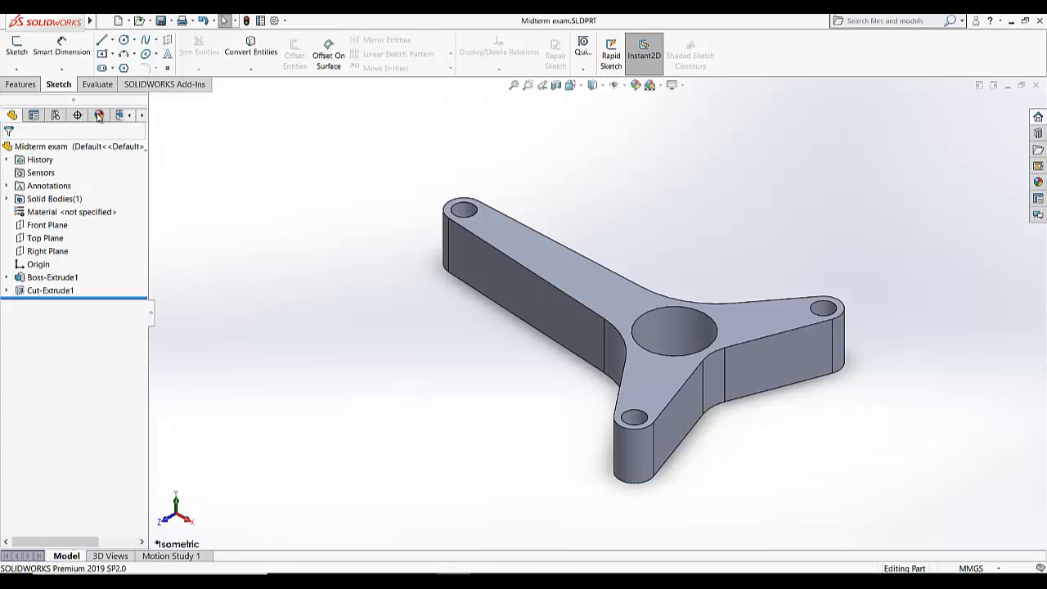
left_click(16, 45)
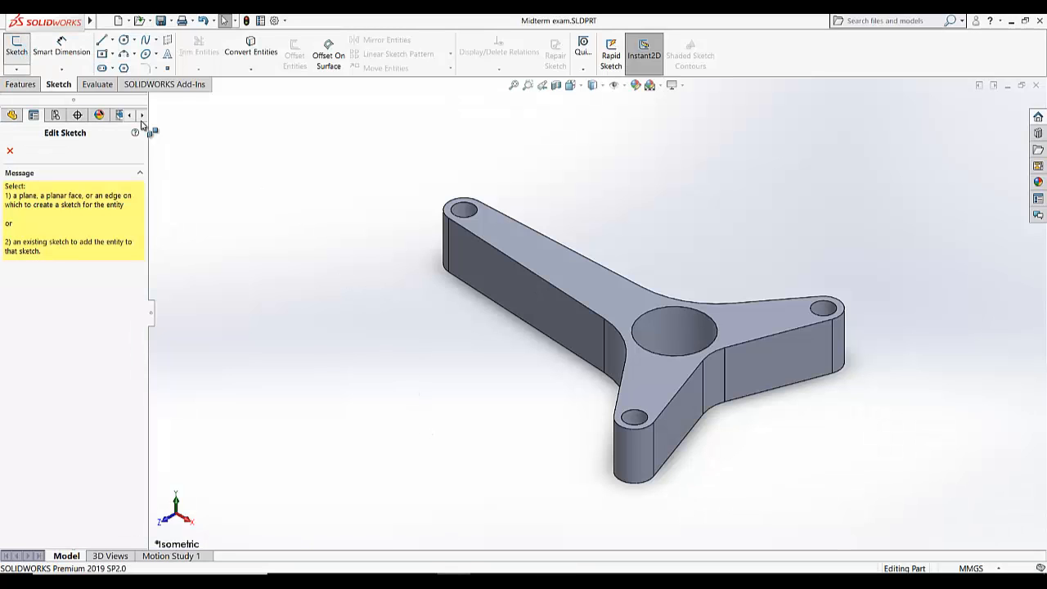
left_click(546, 248)
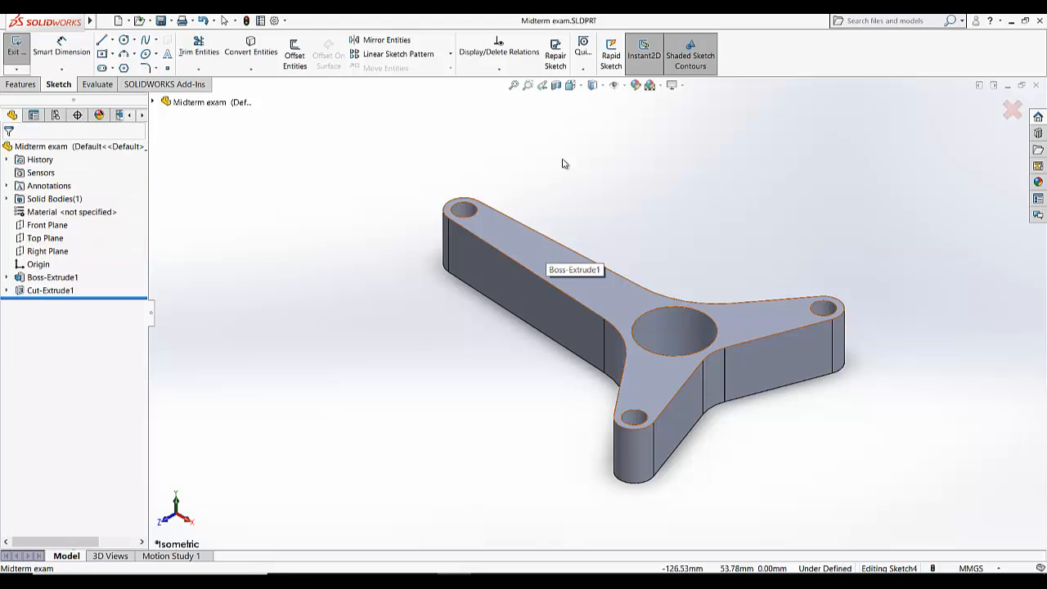
left_click(583, 86)
left_click(636, 155)
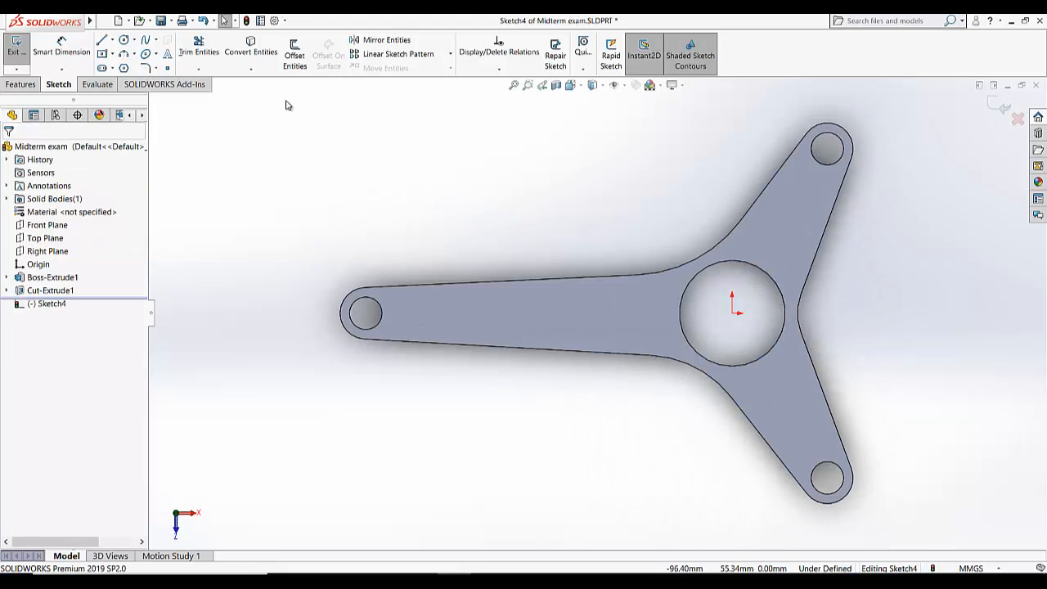
Step: Offset both straight edges of the long arm 4 mm inward
left_click(294, 55)
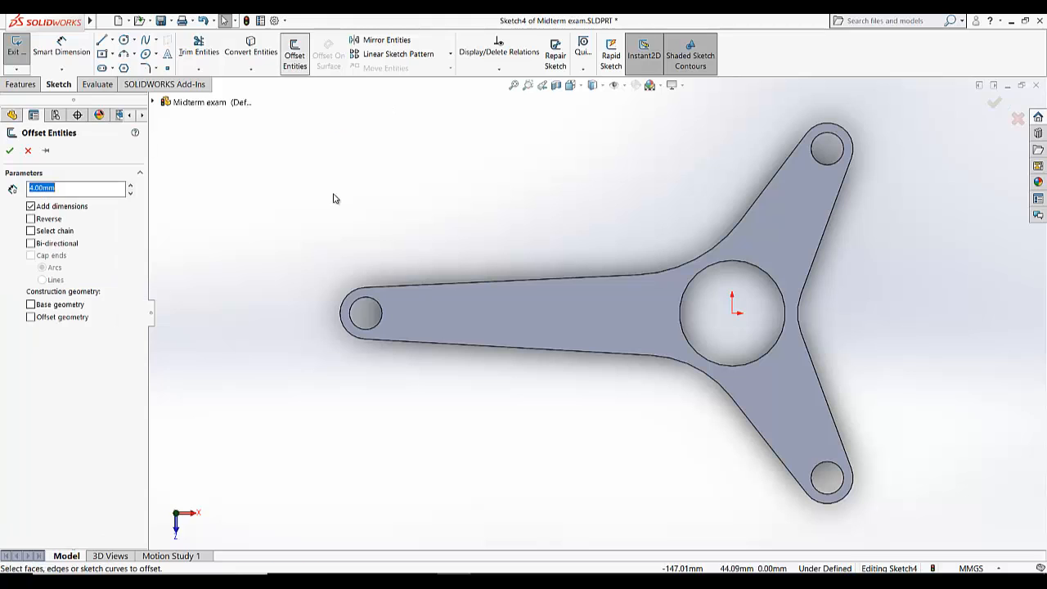
left_click(398, 284)
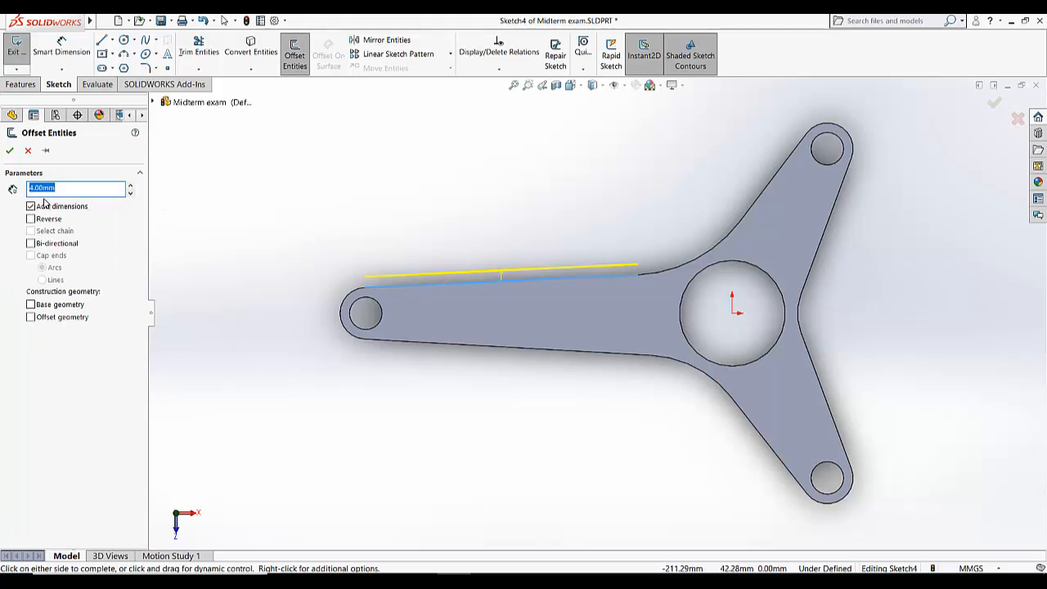
left_click(31, 219)
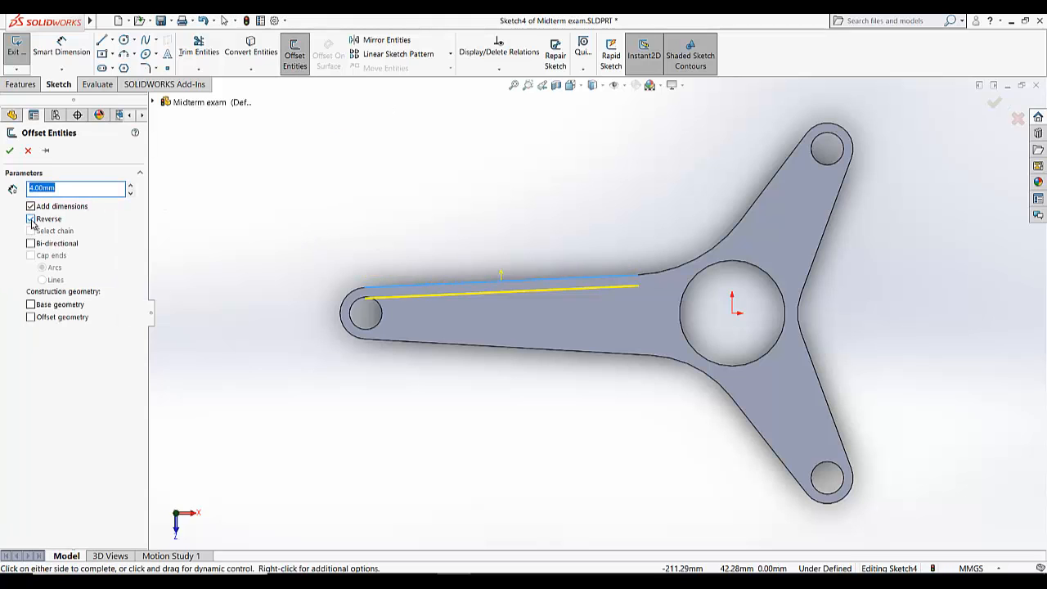
left_click(11, 152)
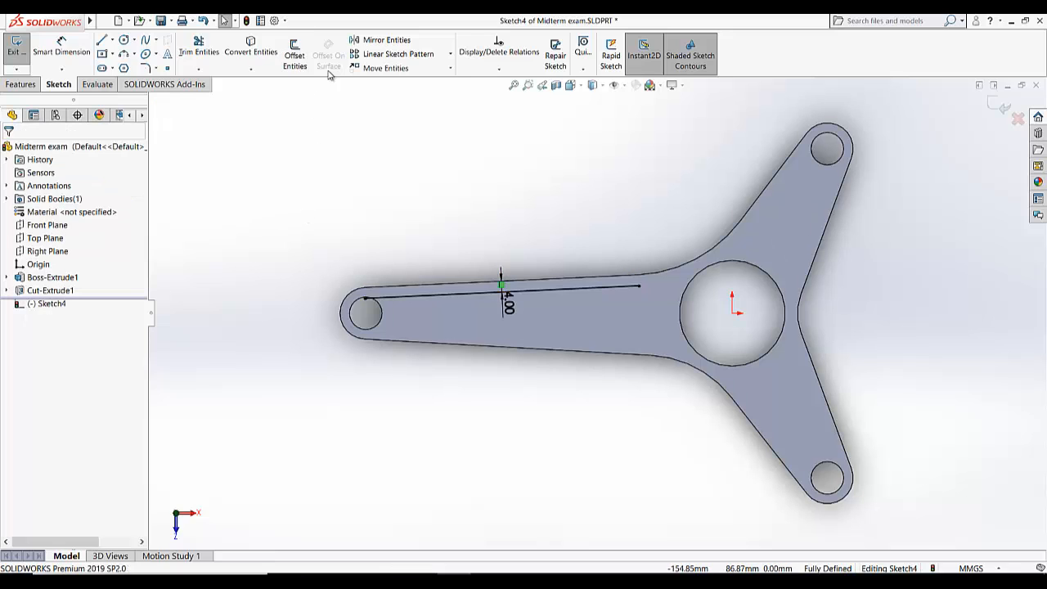
left_click(294, 56)
left_click(463, 347)
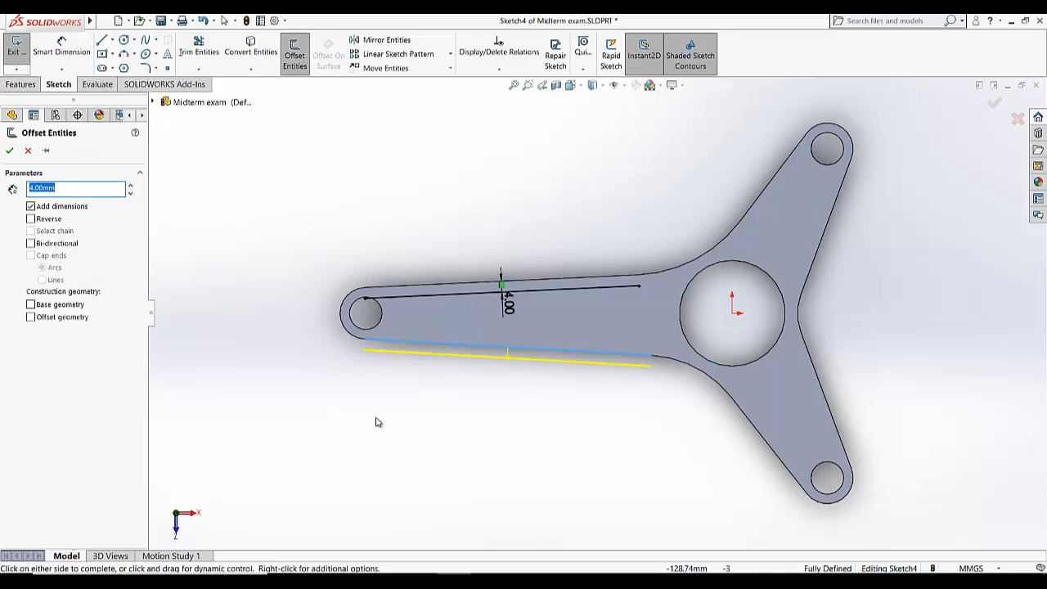
left_click(31, 219)
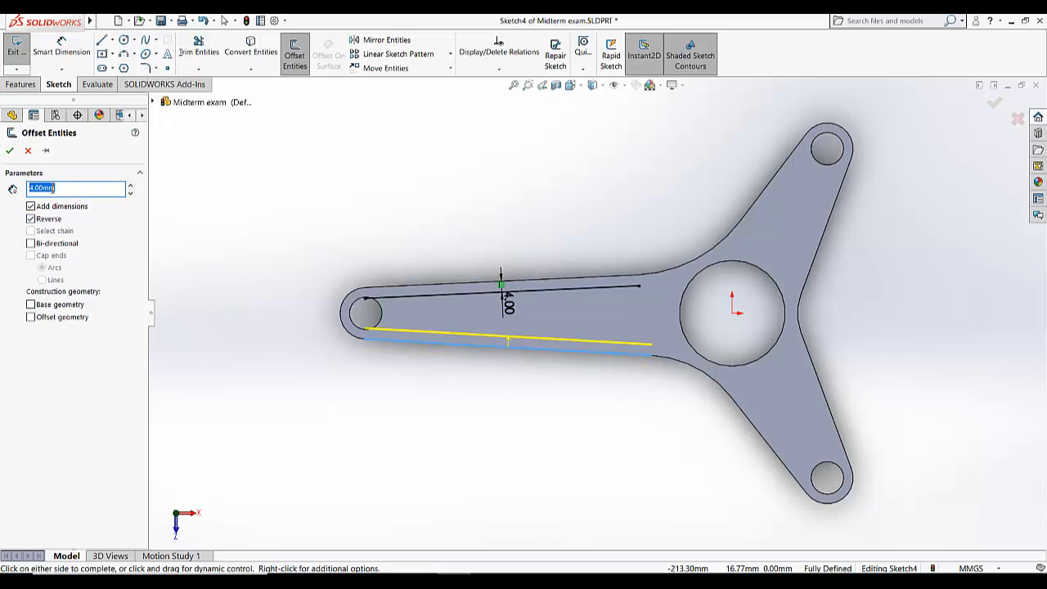
left_click(9, 151)
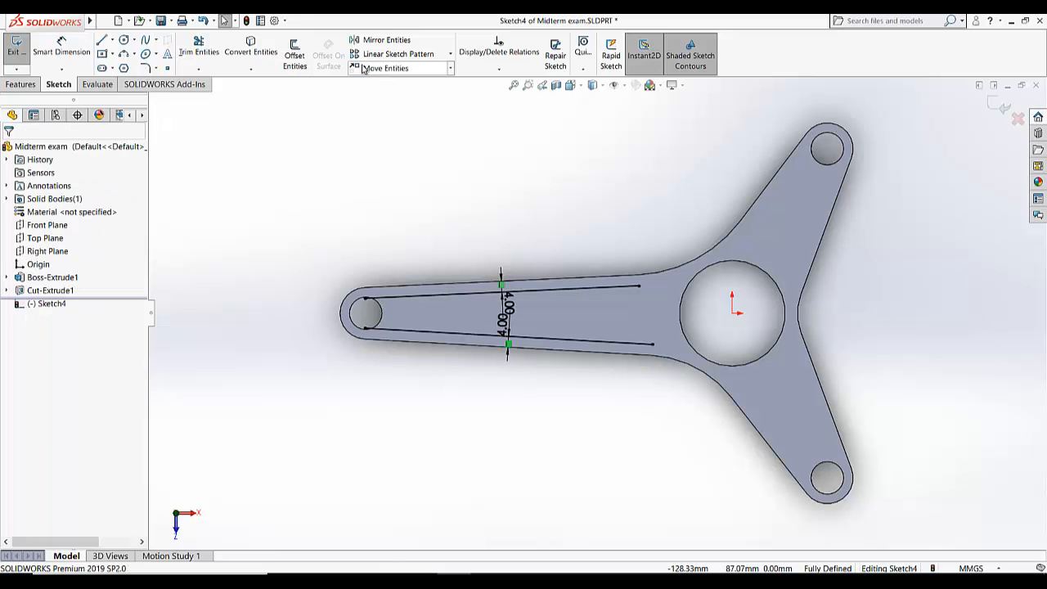
Step: Offset both straight edges of the upper short arm 4 mm inward
left_click(296, 57)
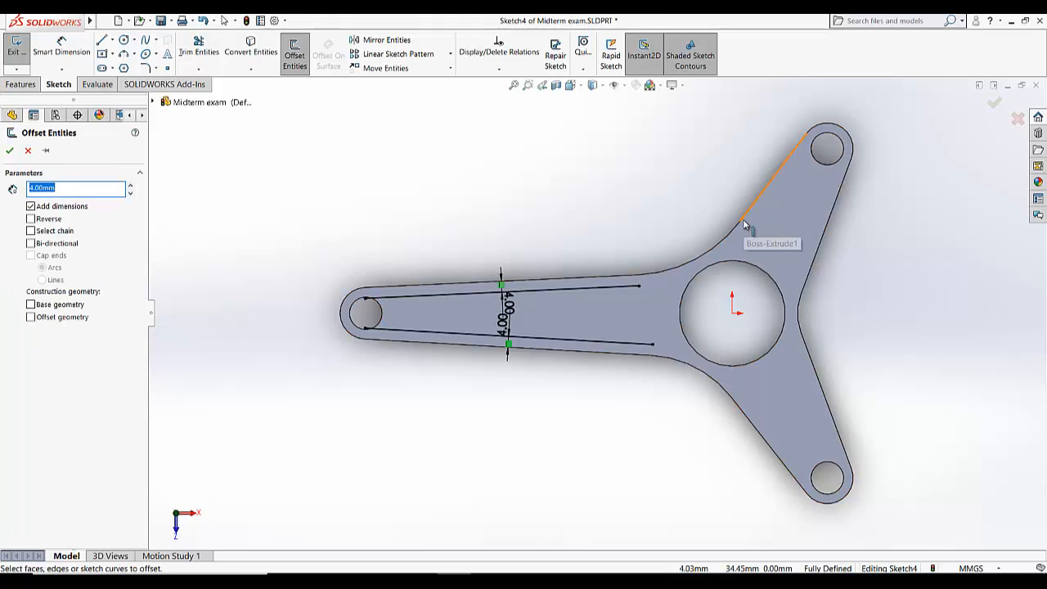
left_click(763, 230)
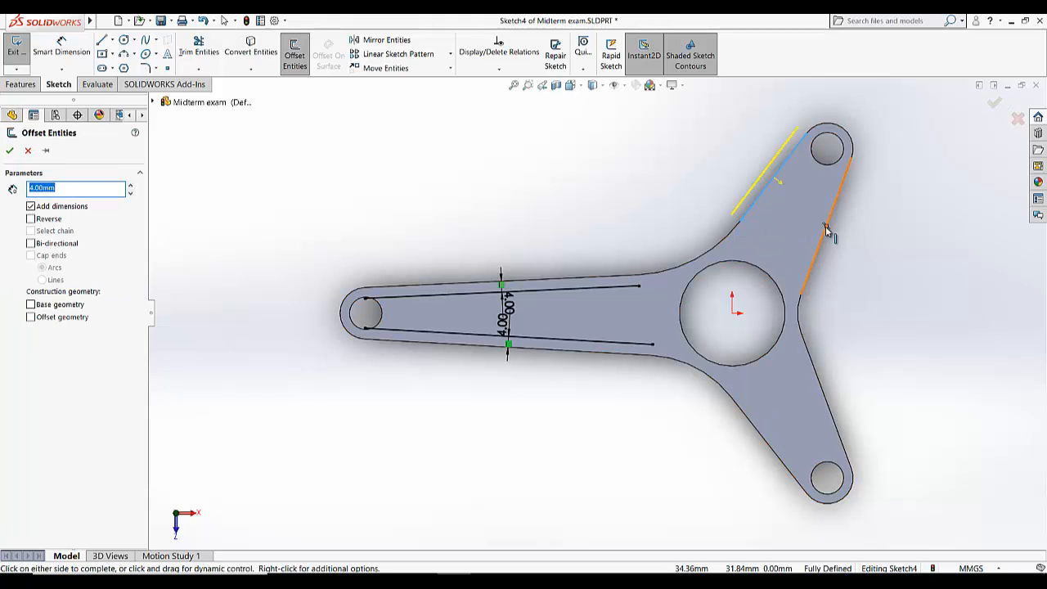
left_click(826, 226)
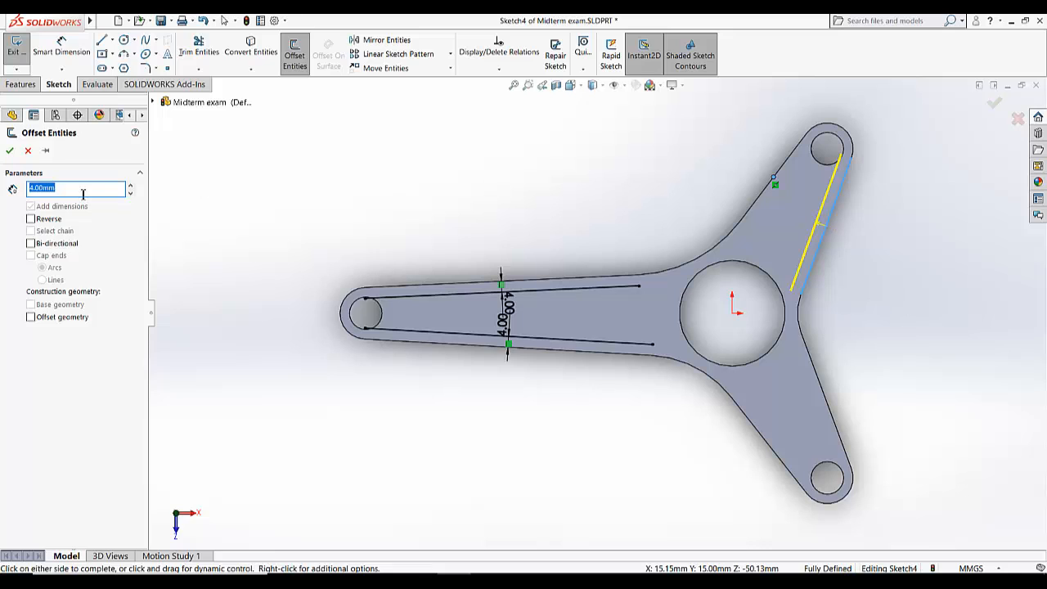
left_click(11, 152)
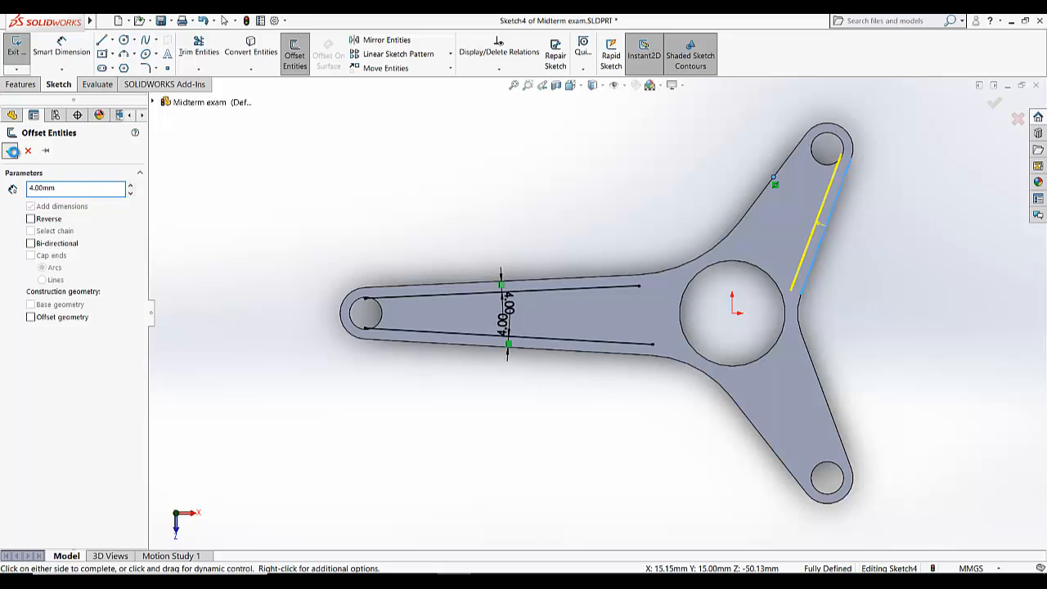
left_click(296, 51)
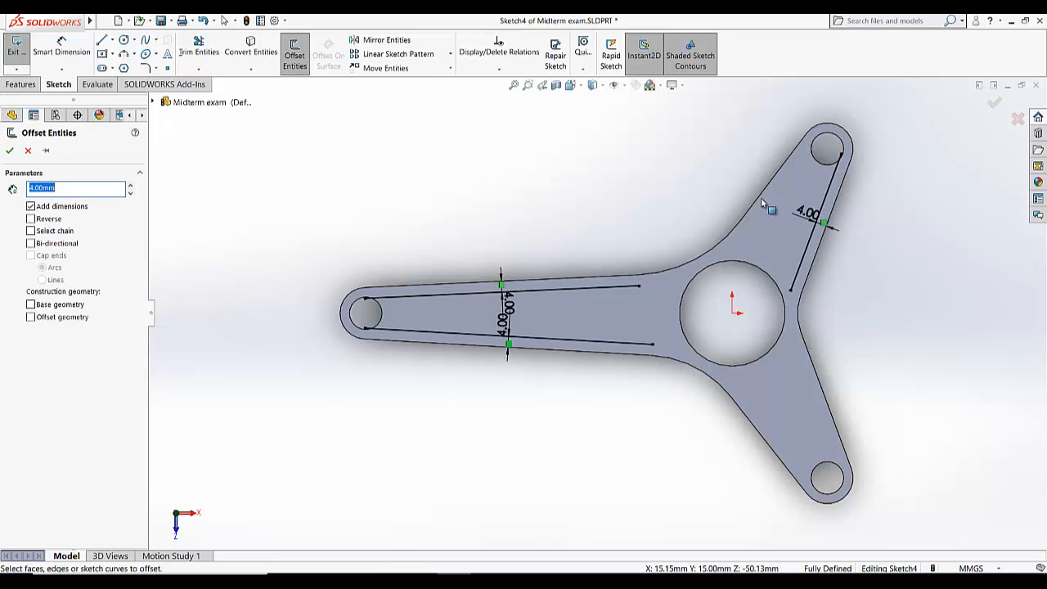
left_click(761, 195)
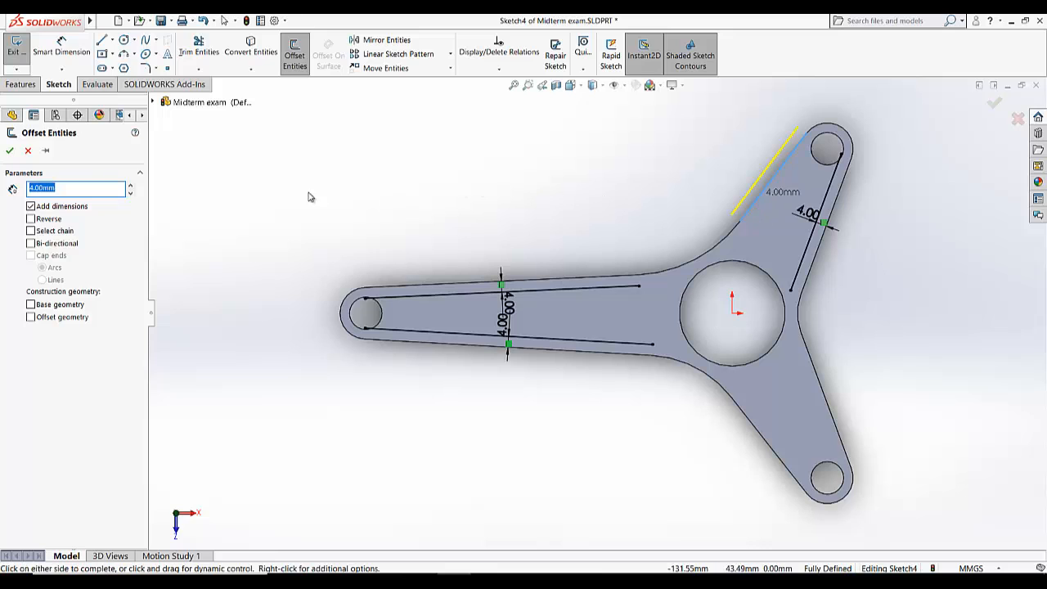
left_click(32, 219)
left_click(10, 150)
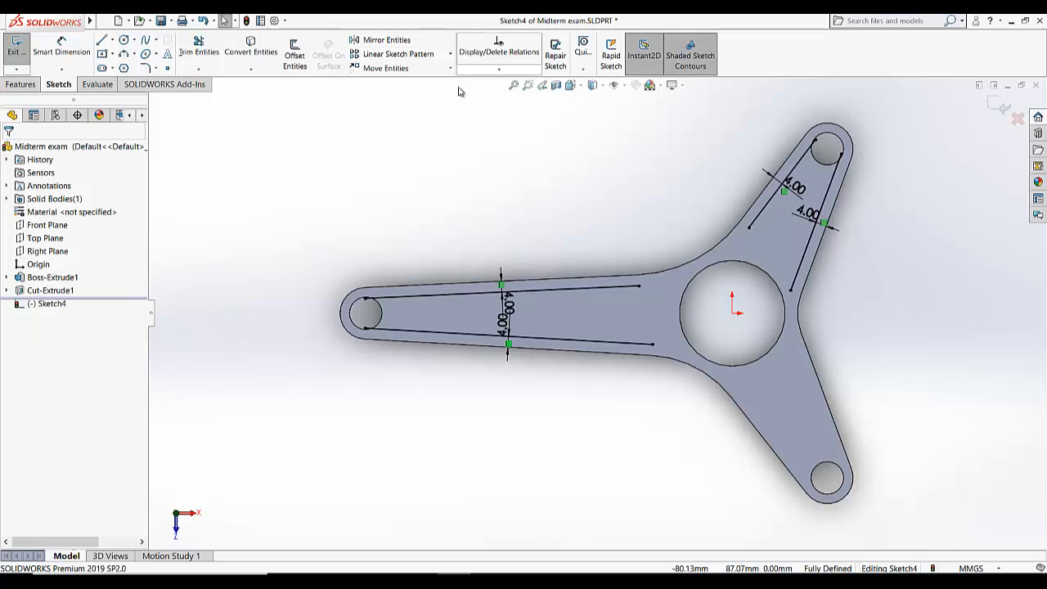
Step: Offset both straight edges of the lower short arm 4 mm inward
left_click(295, 55)
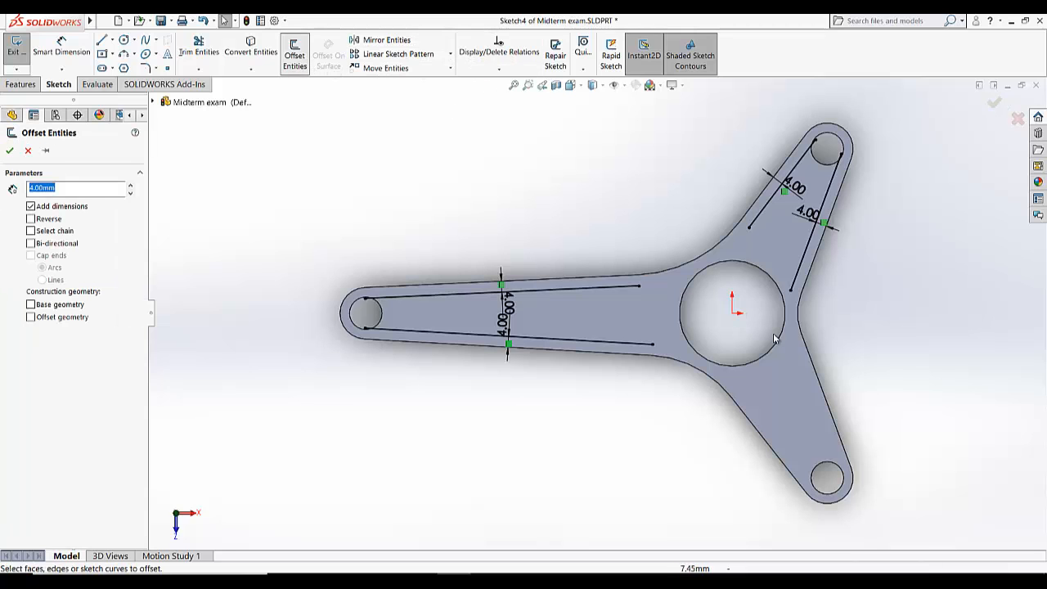
left_click(819, 376)
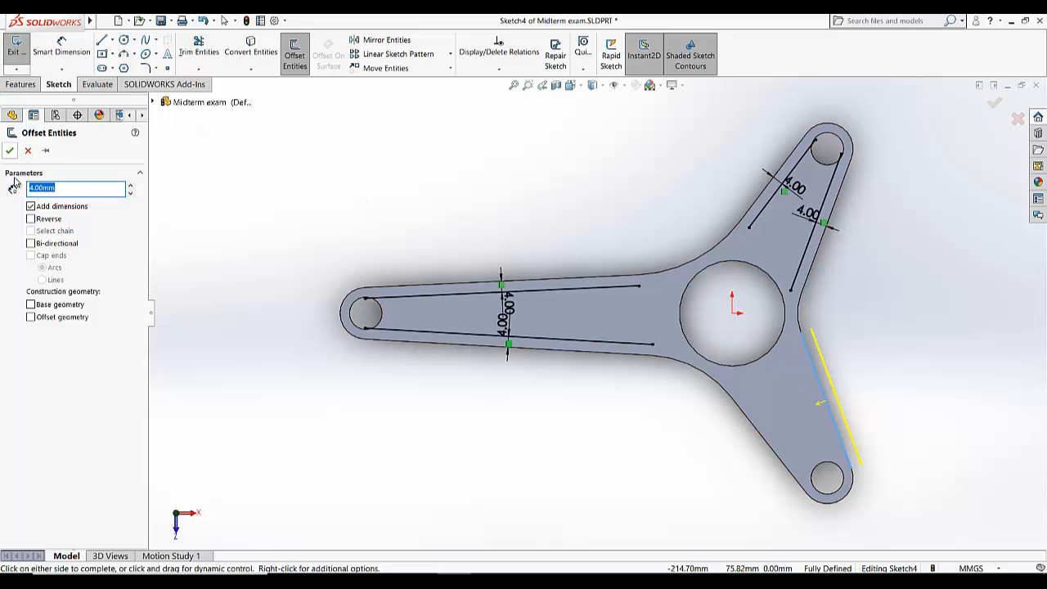
left_click(30, 219)
left_click(9, 151)
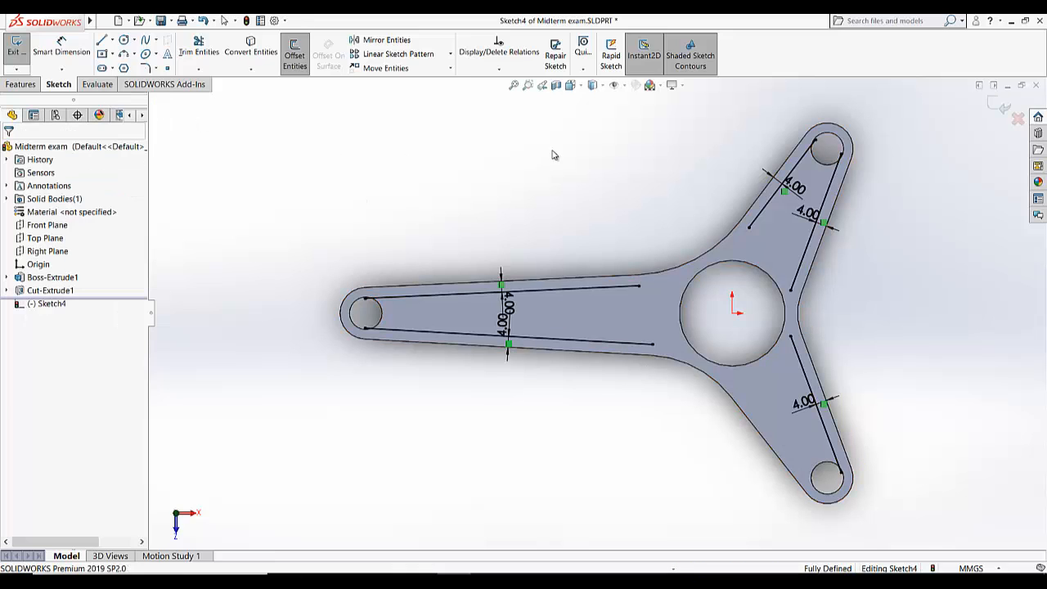
left_click(296, 50)
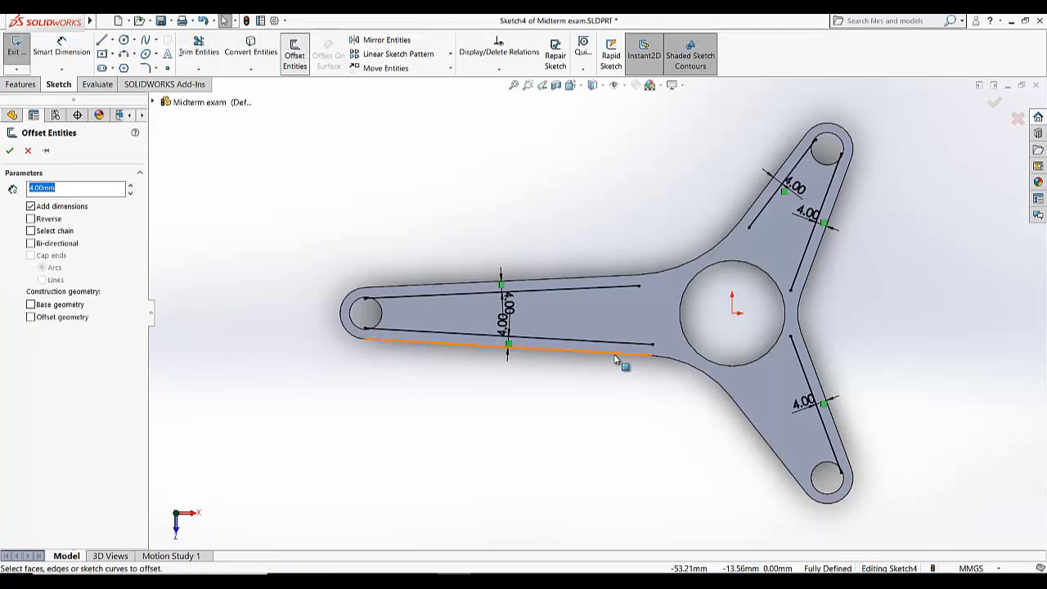
left_click(741, 429)
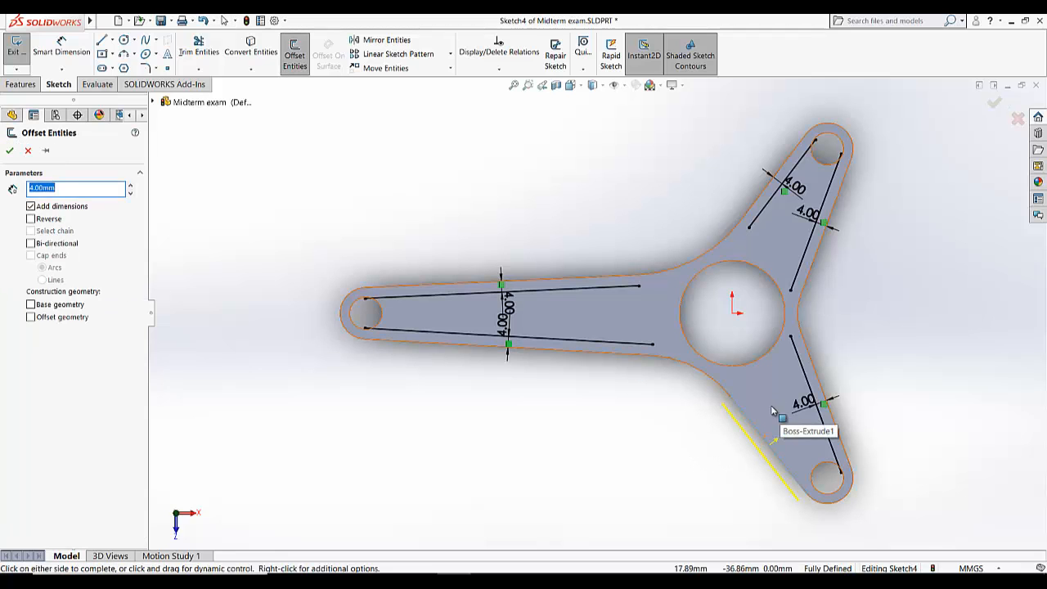
left_click(31, 219)
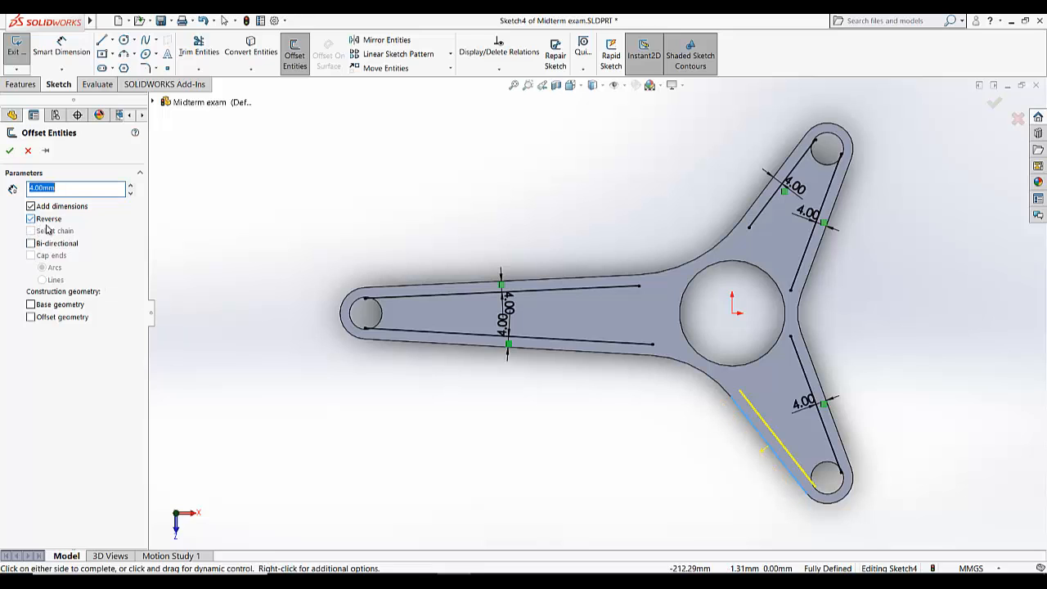
left_click(10, 151)
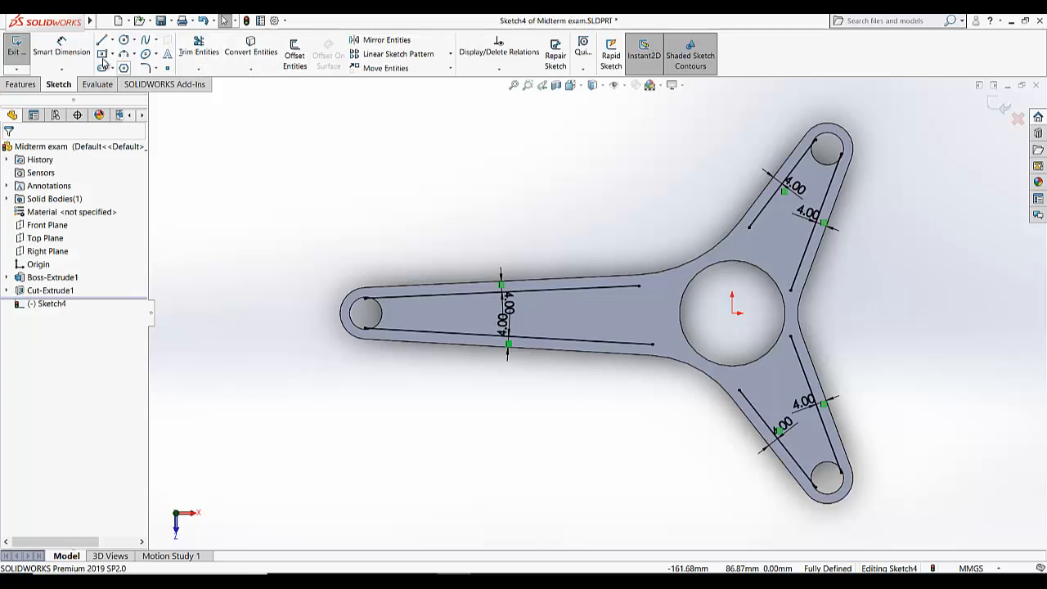
Step: Sketch a circle of about 33 mm radius around the central hole, centred on the origin
left_click(125, 41)
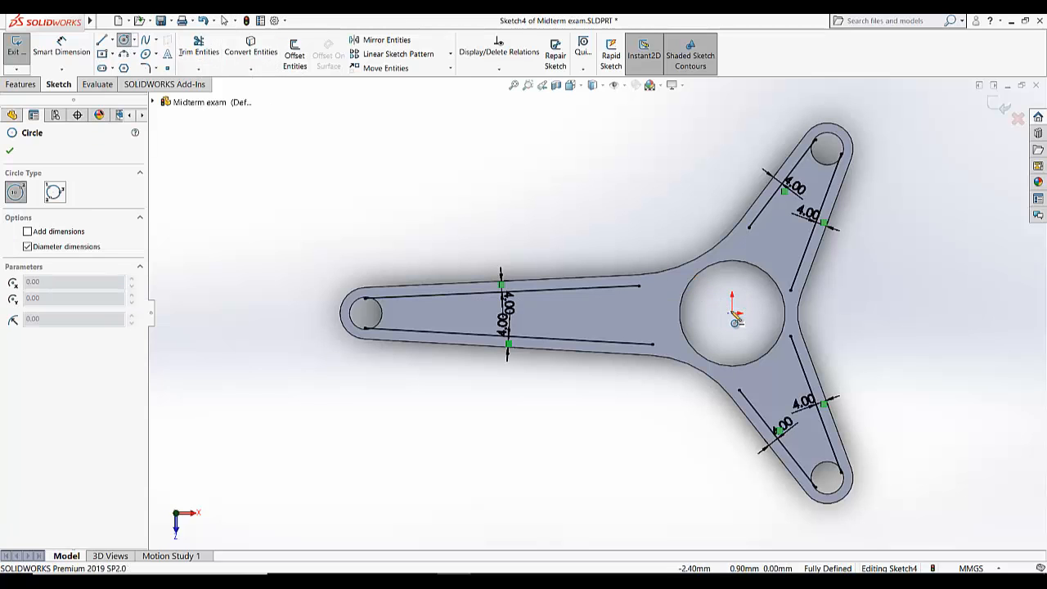
left_click(733, 314)
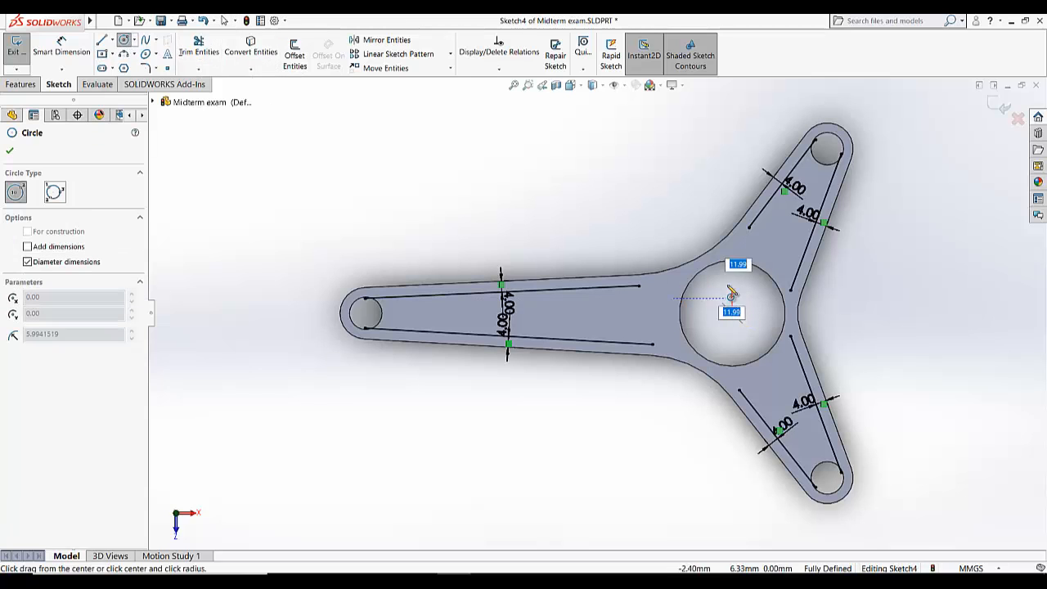
left_click(706, 227)
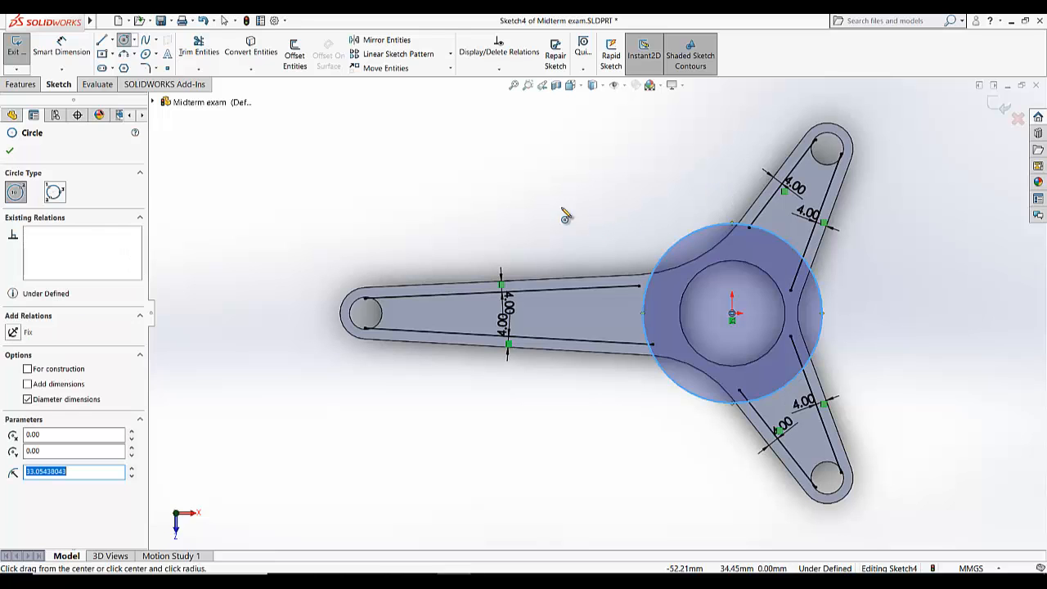
Step: Dimension the gap between the central hole's edge and the surrounding sketch circle as 8 mm
left_click(62, 51)
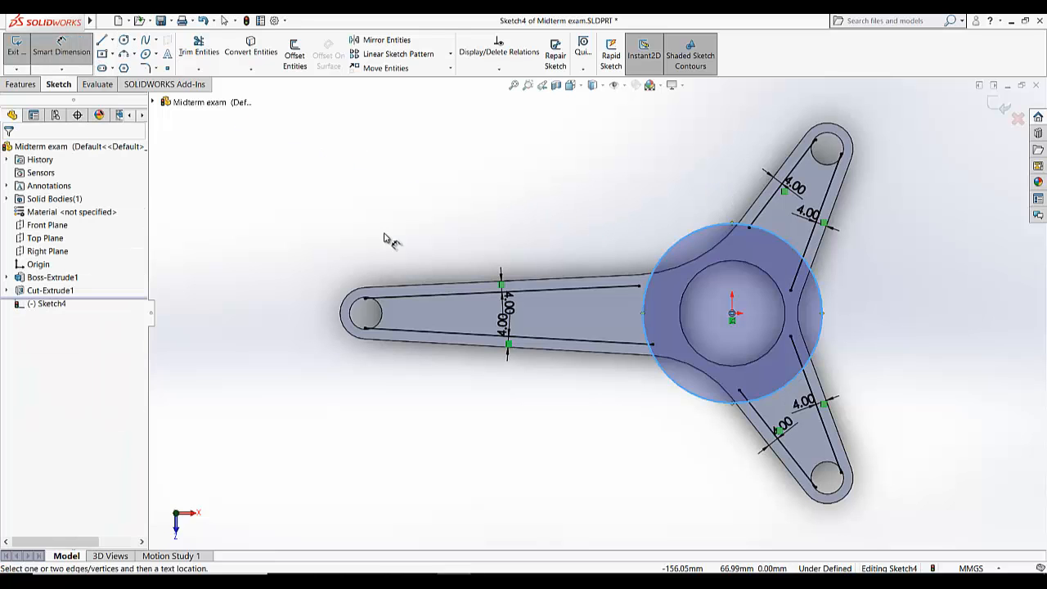
left_click(679, 308)
left_click(646, 304)
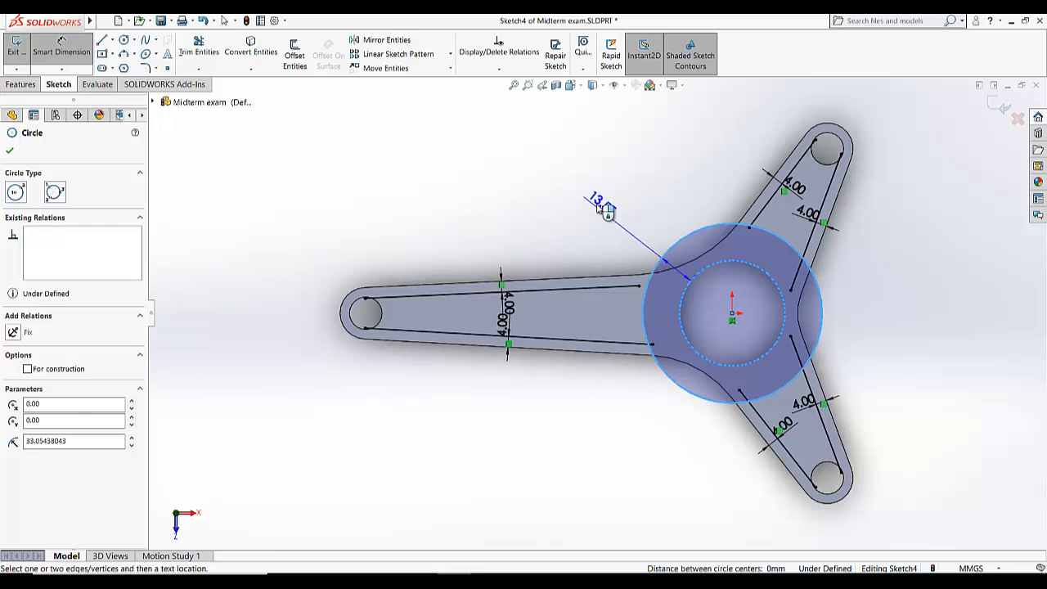
left_click(571, 226)
type("8")
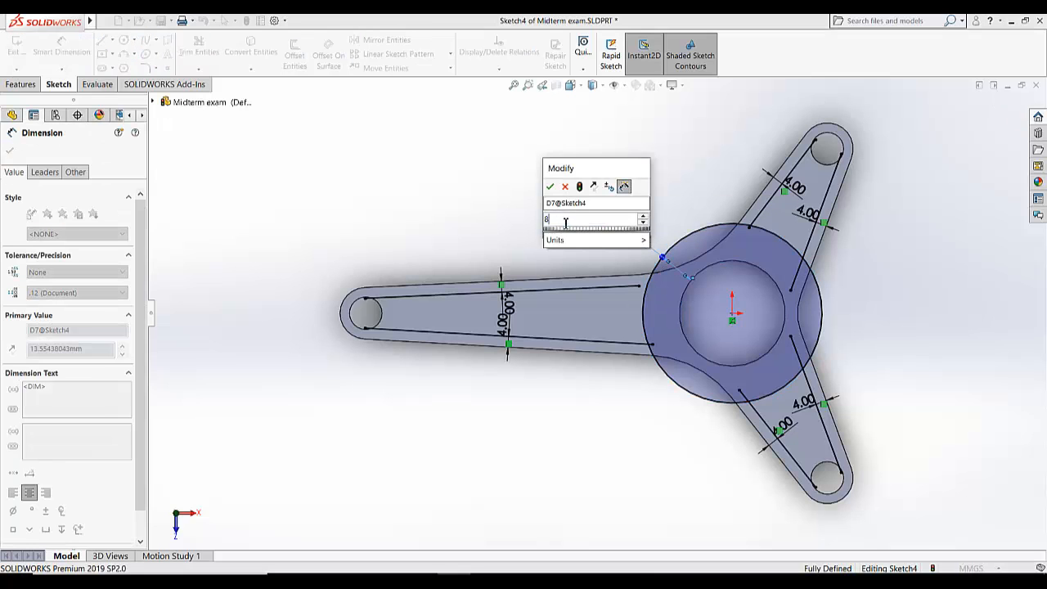
key("Return")
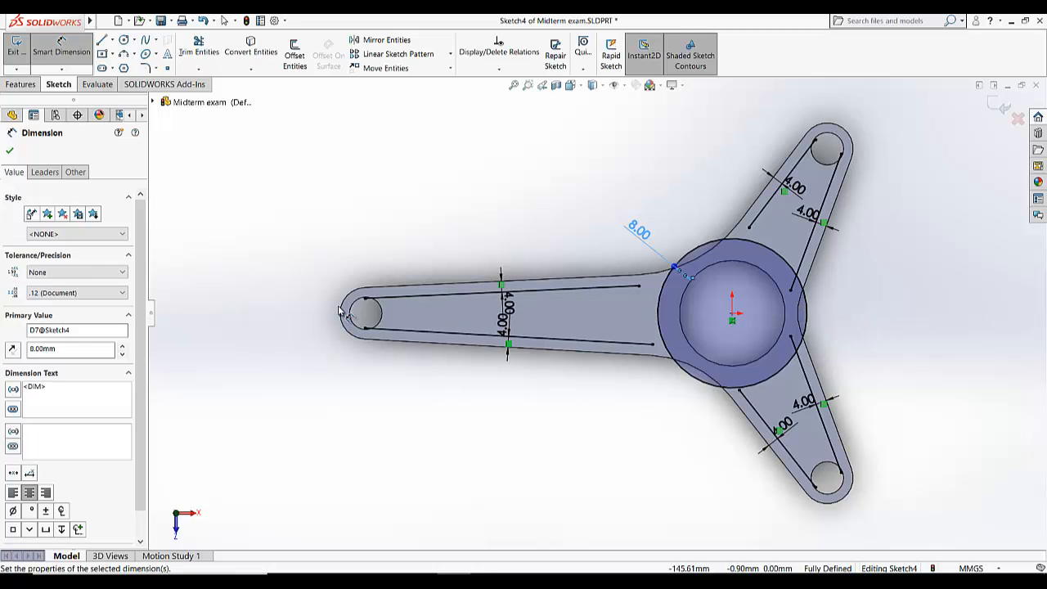
Step: Sketch circles centred on the three arm-end holes, radii about 22 mm (long arm), 16 mm (lower short arm) and 15 mm (upper short arm)
left_click(123, 41)
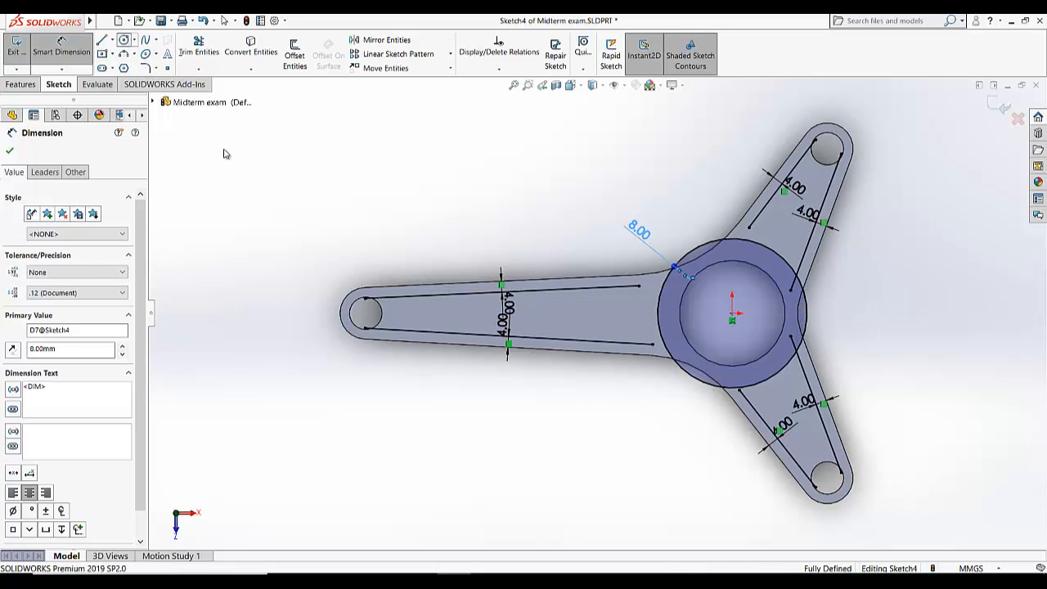
left_click(366, 311)
left_click(407, 270)
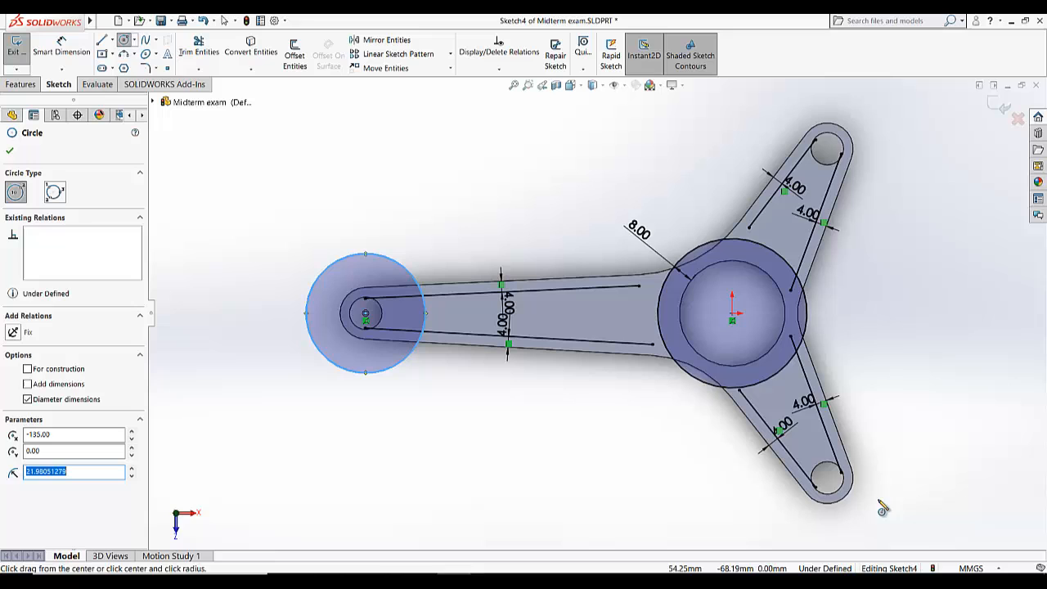
left_click(827, 478)
left_click(869, 495)
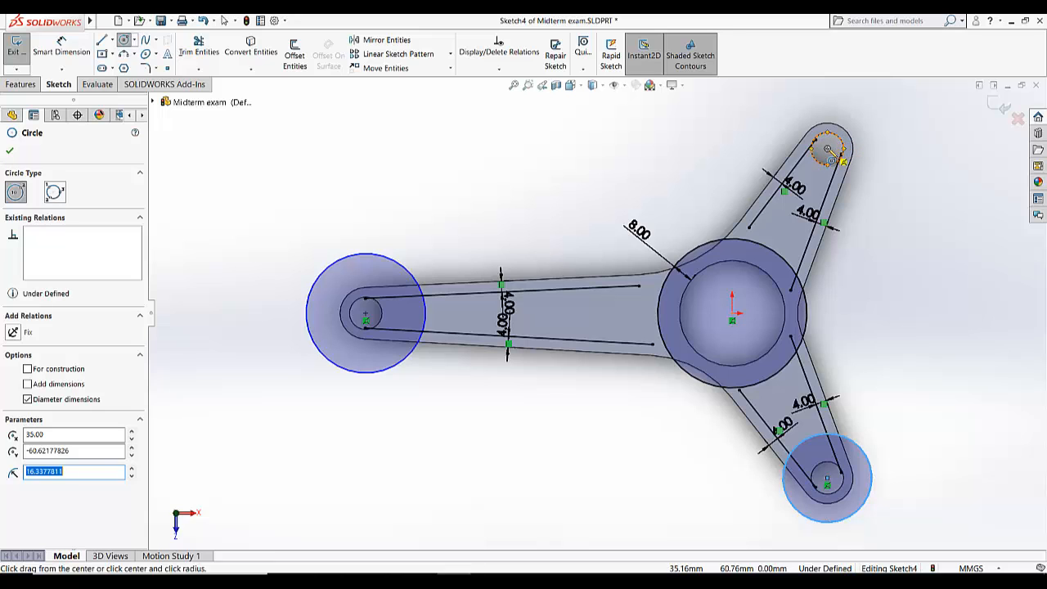
left_click(827, 149)
left_click(839, 110)
Step: Dimension the gap between the long arm's end hole and its surrounding sketch circle as 8 mm
left_click(64, 47)
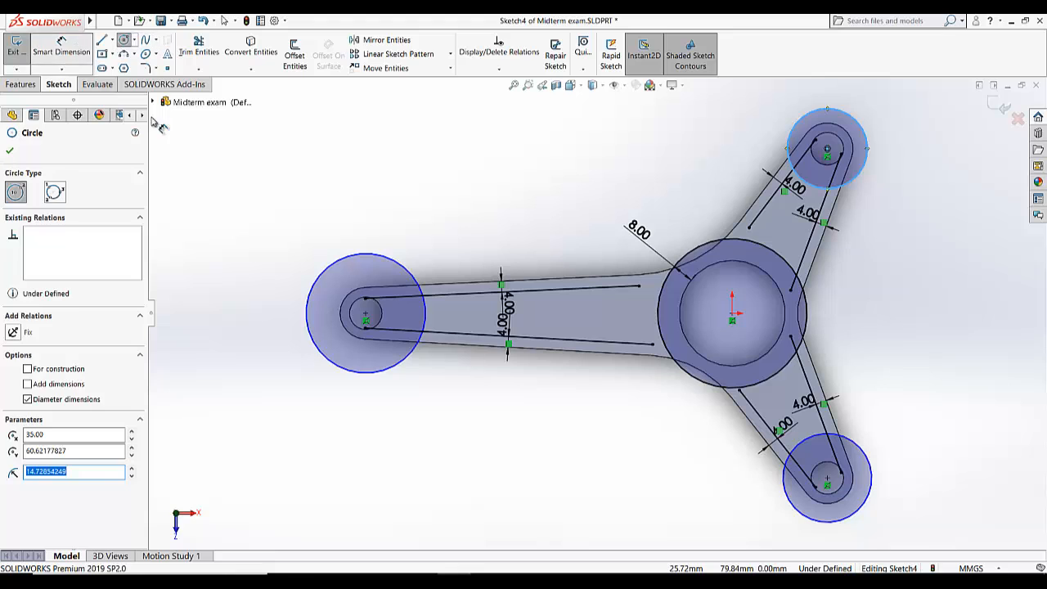
left_click(425, 318)
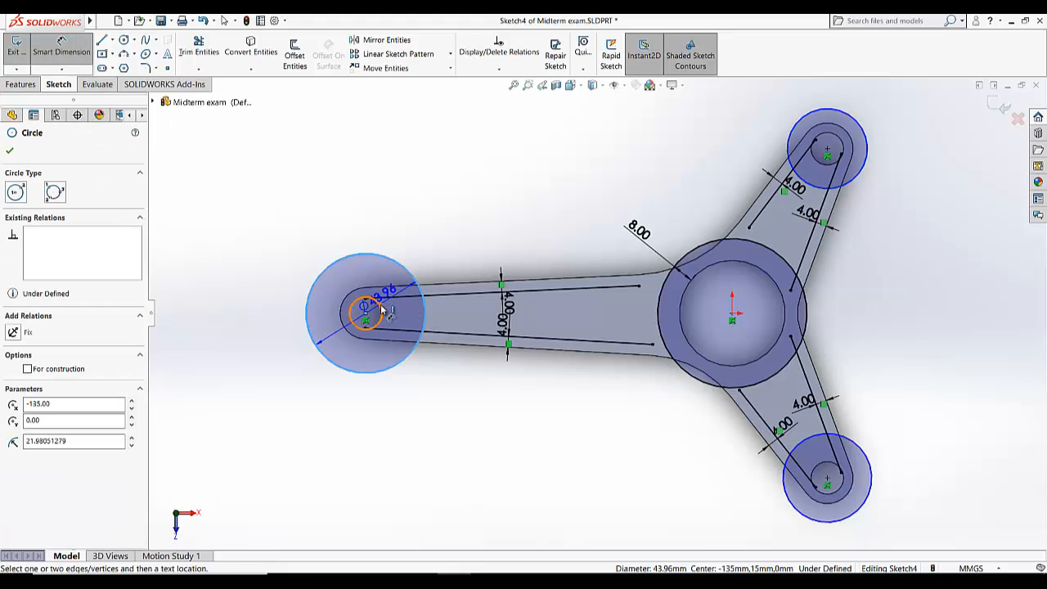
left_click(381, 309)
left_click(479, 218)
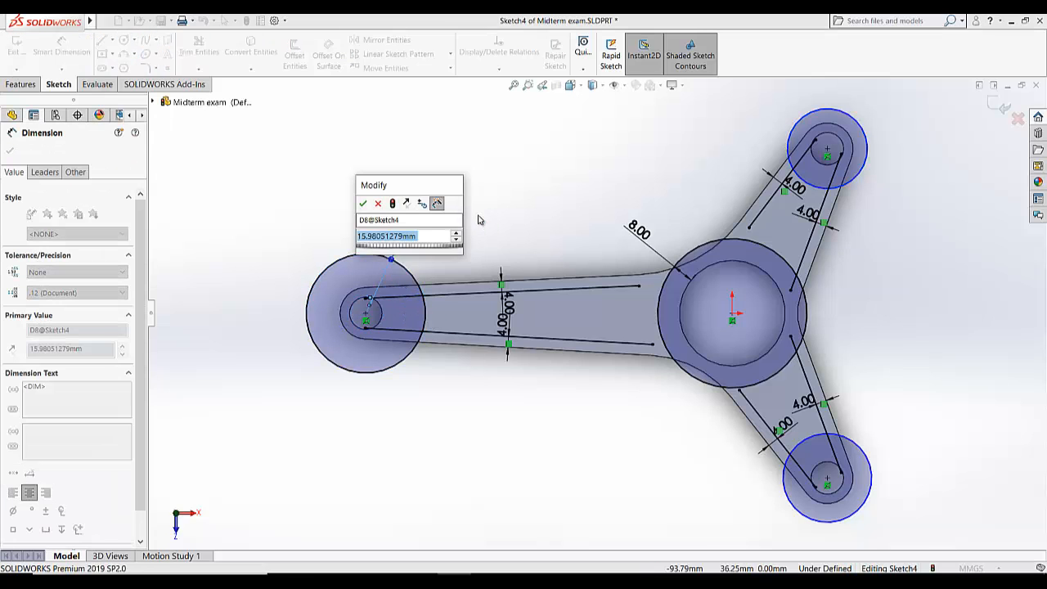
type("8")
key("Return")
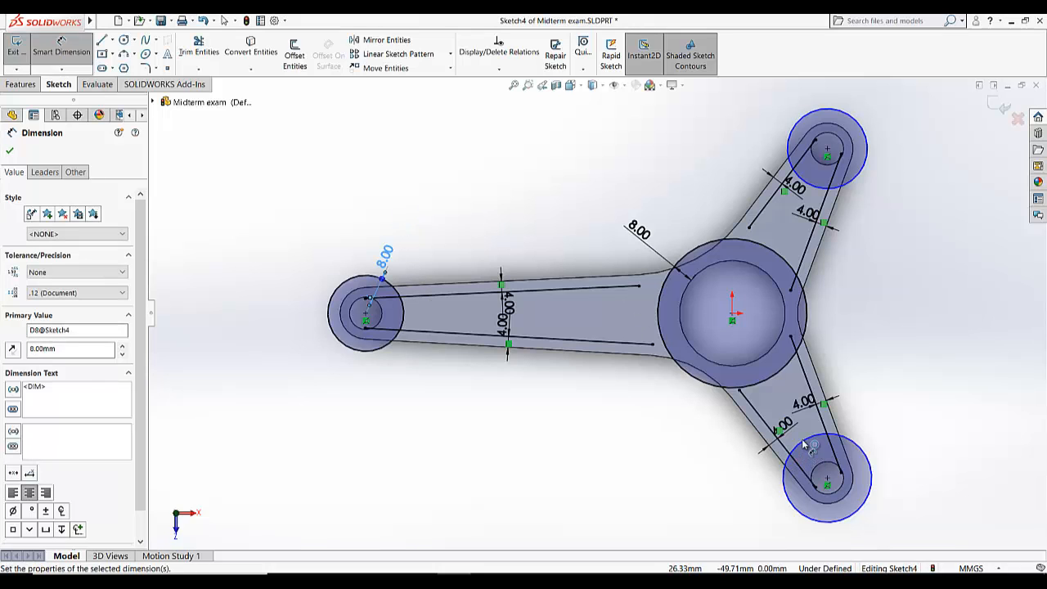
Step: Dimension the gap between the lower short arm's hole and its surrounding sketch circle as 8 mm
left_click(814, 450)
left_click(826, 468)
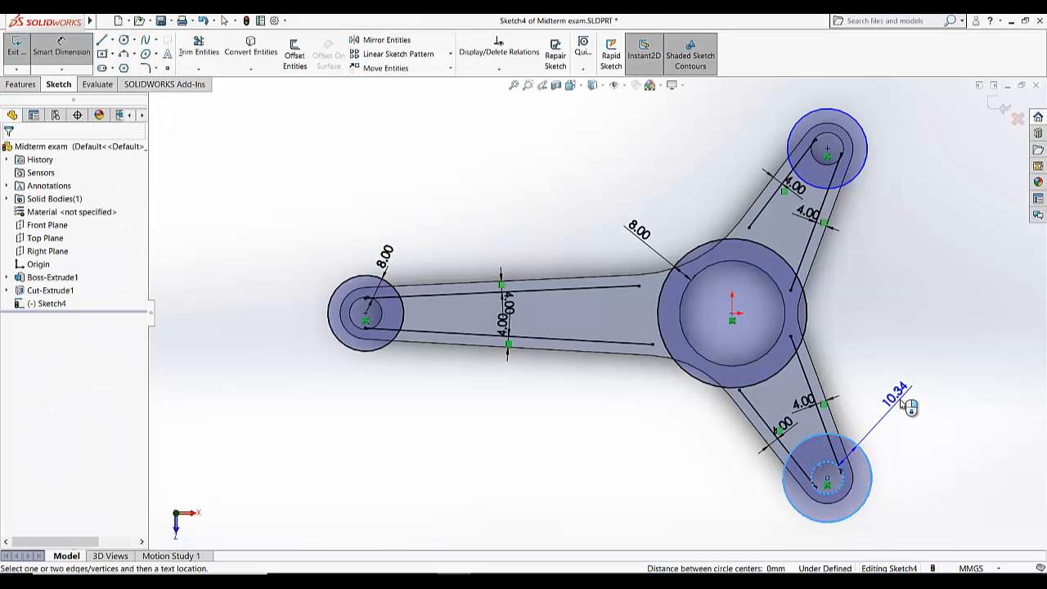
left_click(910, 407)
type("8")
key("Return")
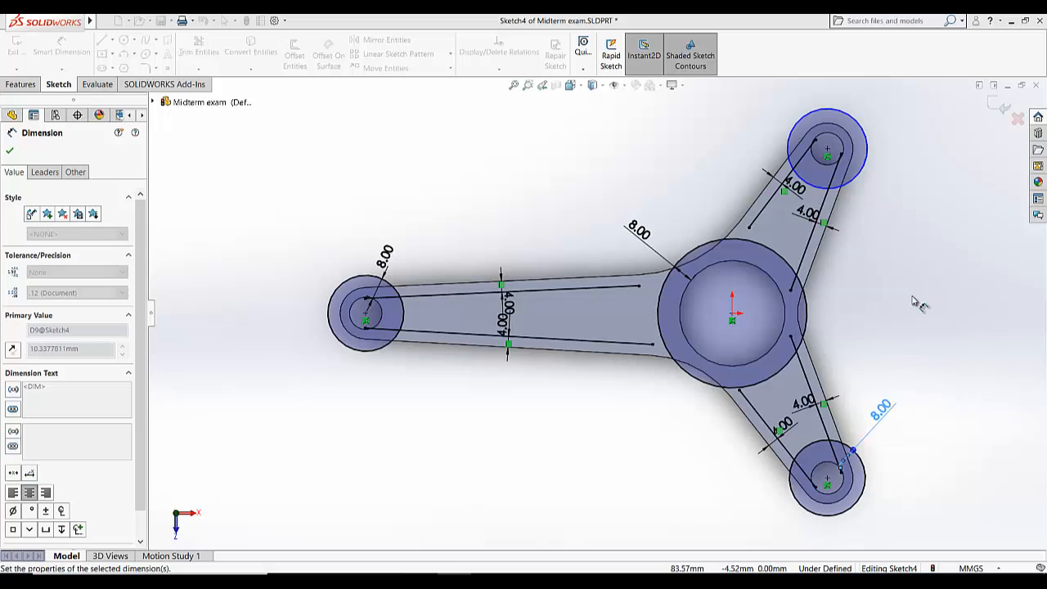
Step: Dimension the gap between the upper short arm's hole and its surrounding sketch circle as 8 mm
left_click(820, 164)
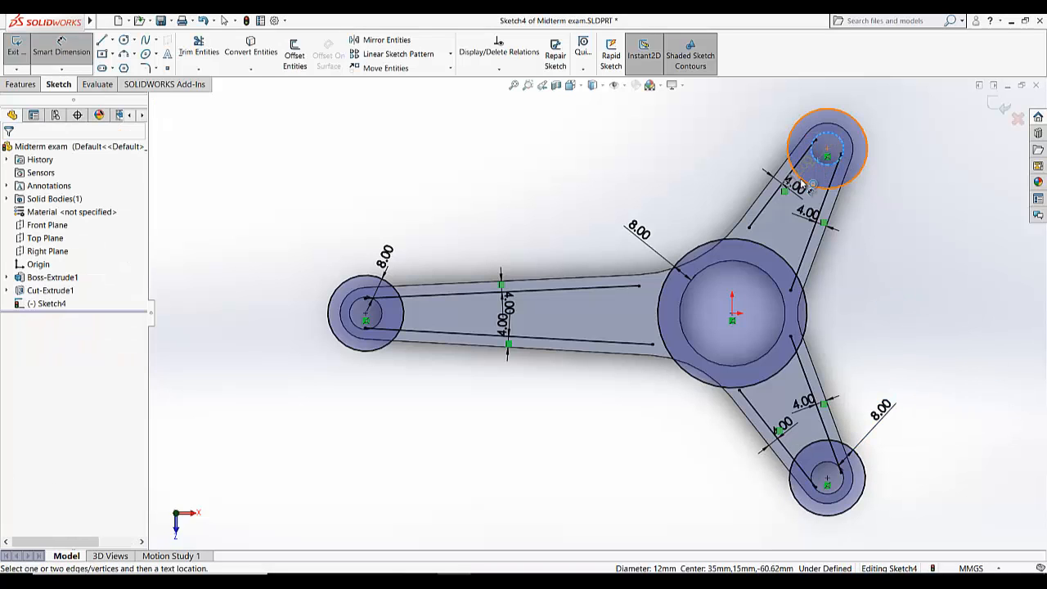
left_click(789, 159)
left_click(727, 122)
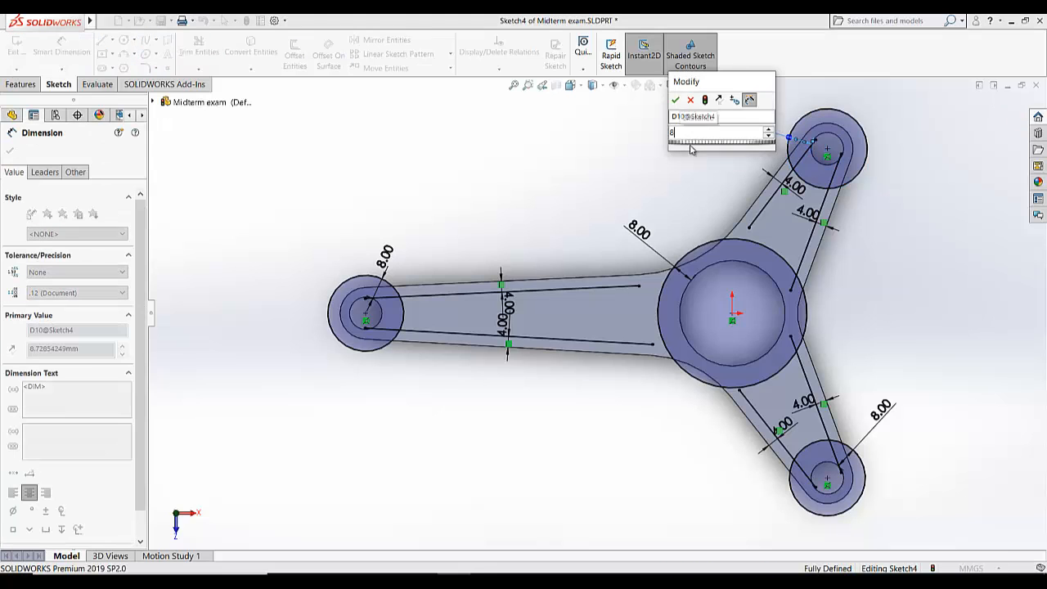
type("8")
key("Return")
Step: Trim the long arm's end circle to the arc between the offset lines, and trim both line ends beyond that arc
scroll(677, 211, "down", 1)
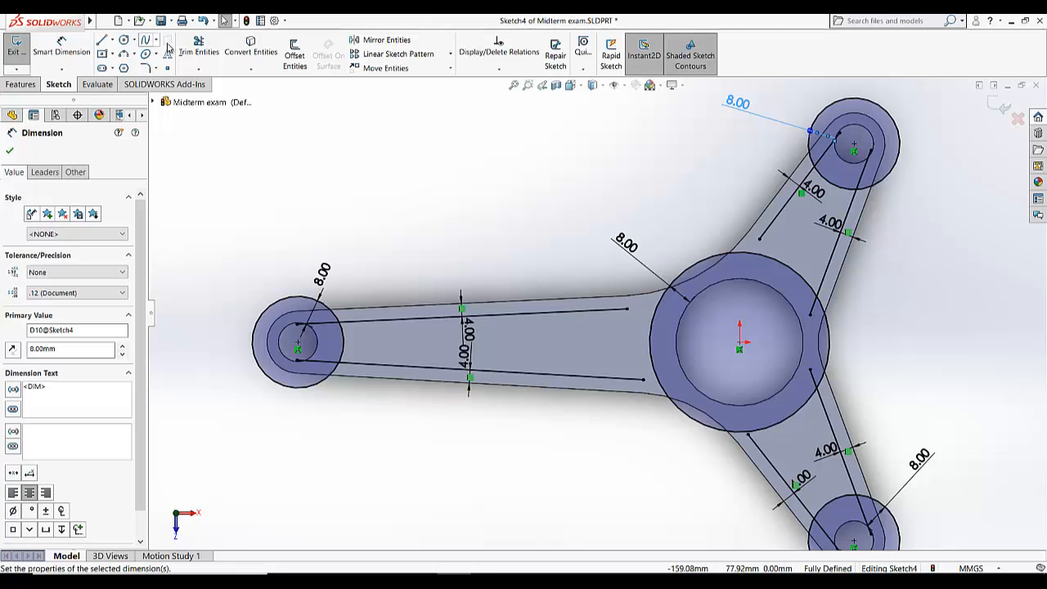
left_click(195, 47)
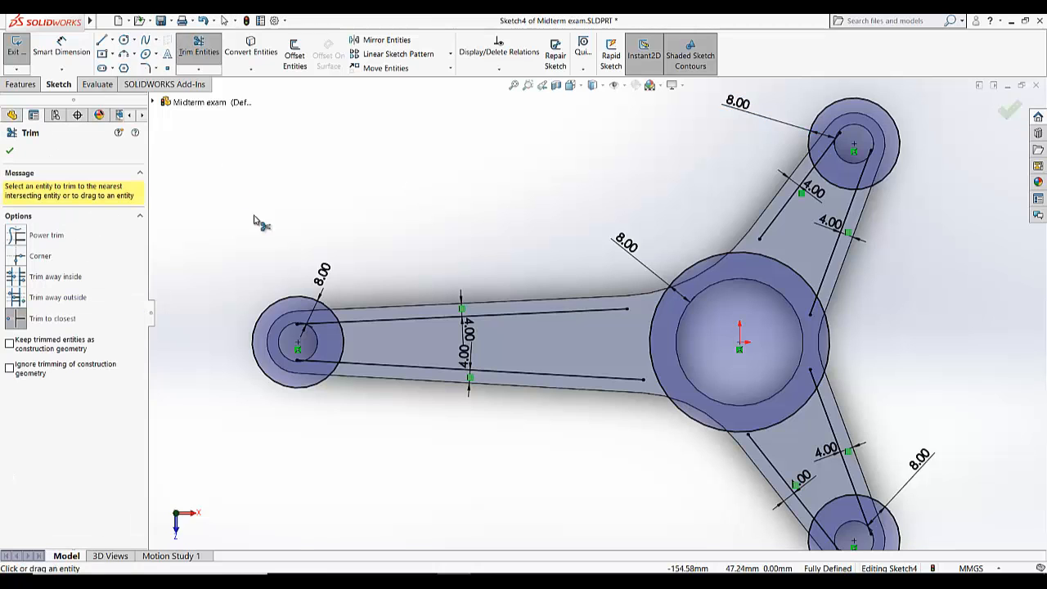
left_click(267, 313)
scroll(324, 382, "down", 3)
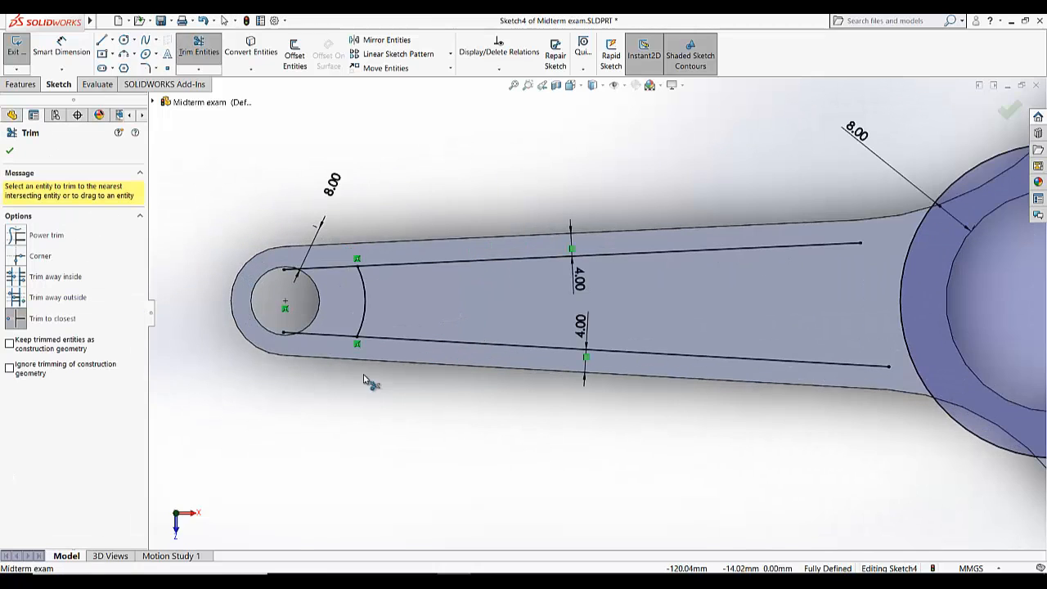
left_click(327, 336)
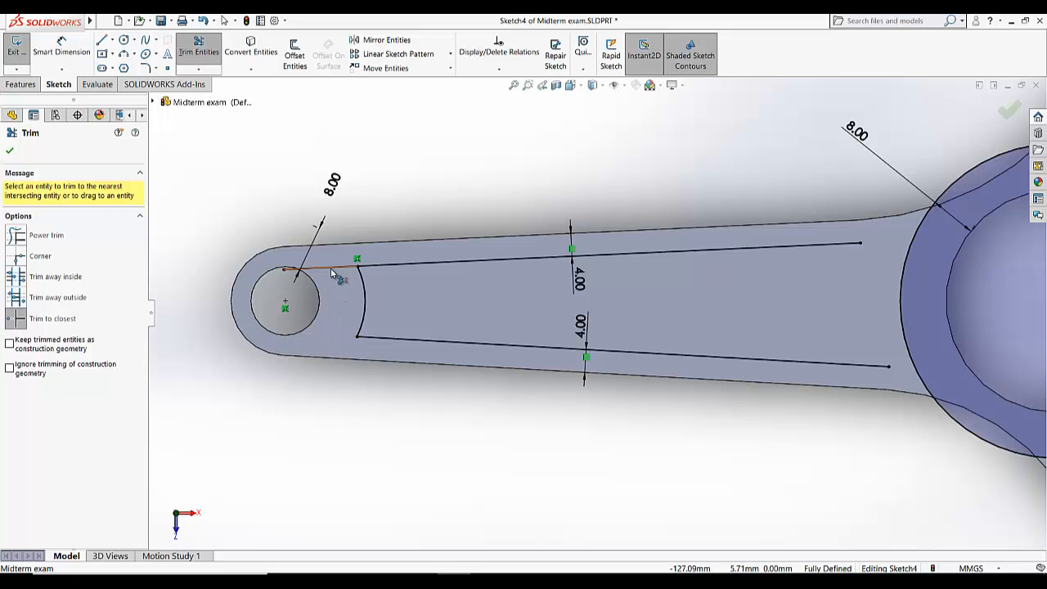
left_click(330, 268)
Step: Trim the lower short arm's end circle to its inner arc and remove both offset line ends beyond it
scroll(299, 432, "up", 5)
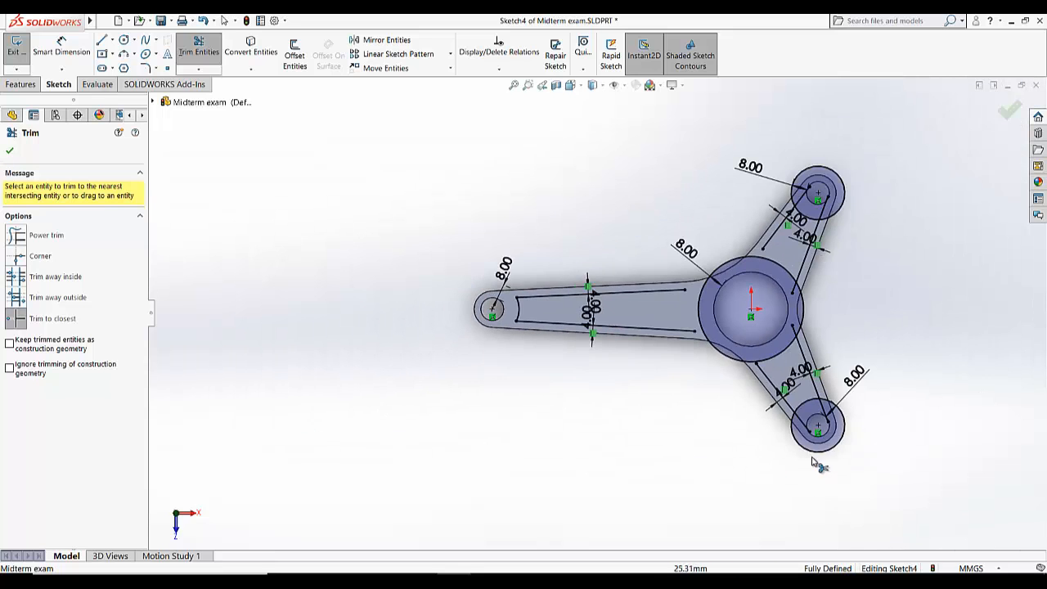
scroll(870, 428, "down", 4)
scroll(757, 392, "down", 2)
left_click(720, 386)
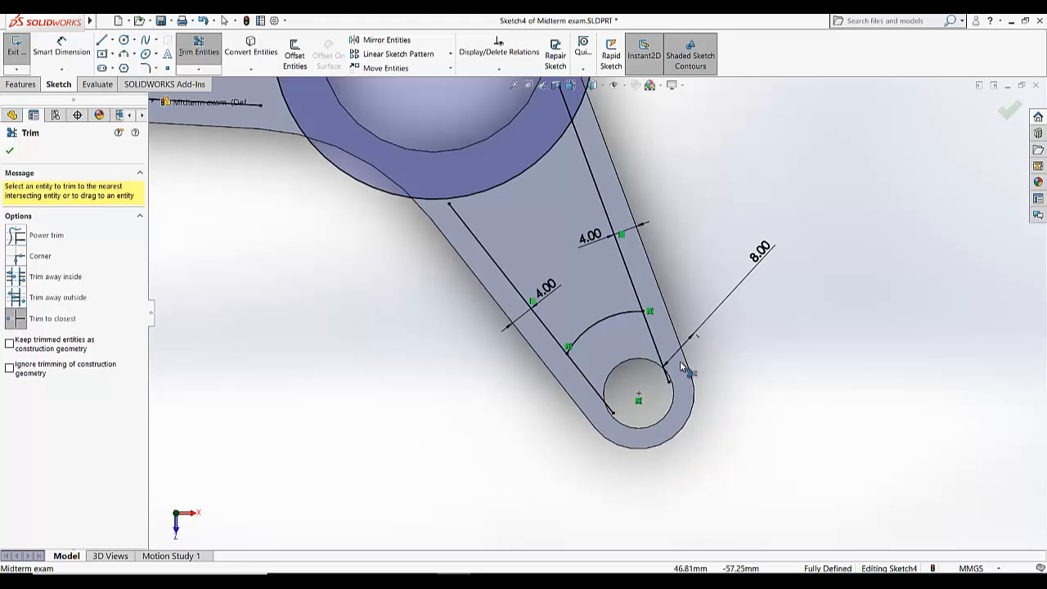
left_click(652, 342)
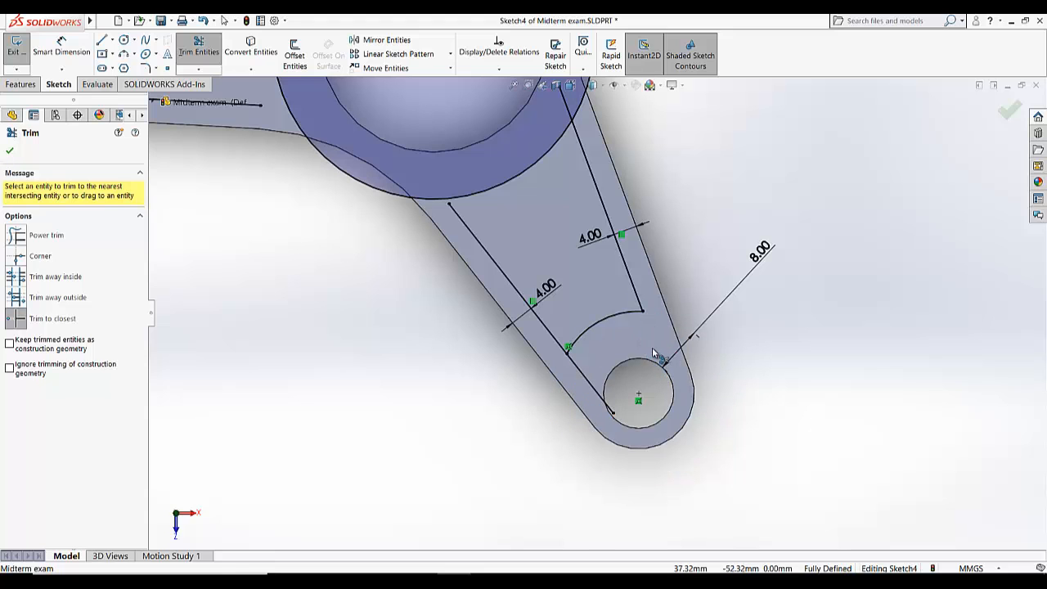
left_click(590, 387)
Step: Trim the upper short arm's end circle to its inner arc and remove both offset line ends beyond it
scroll(482, 439, "up", 3)
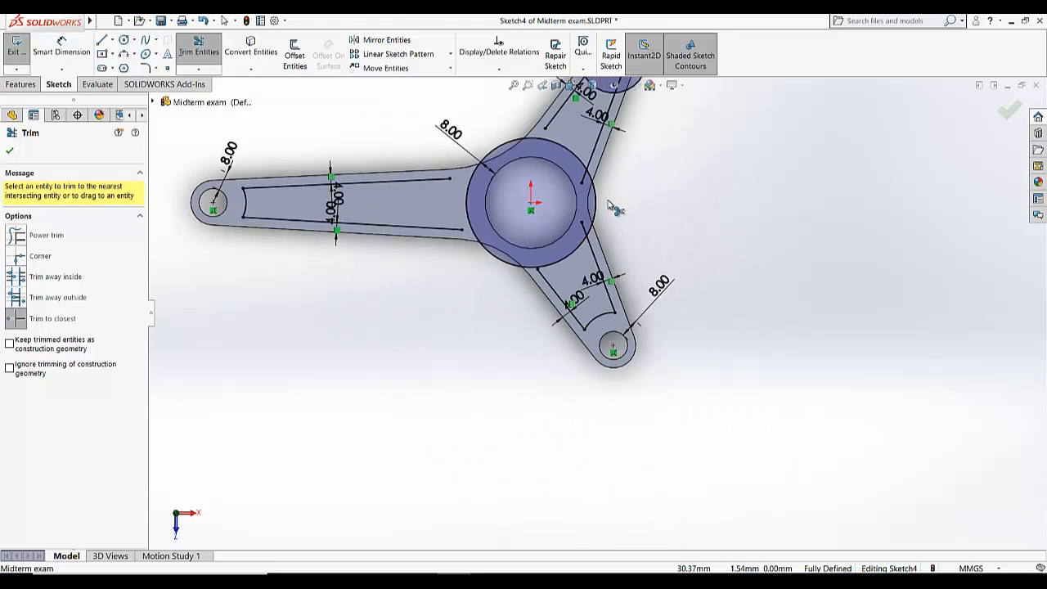
scroll(648, 229, "up", 2)
scroll(642, 193, "down", 5)
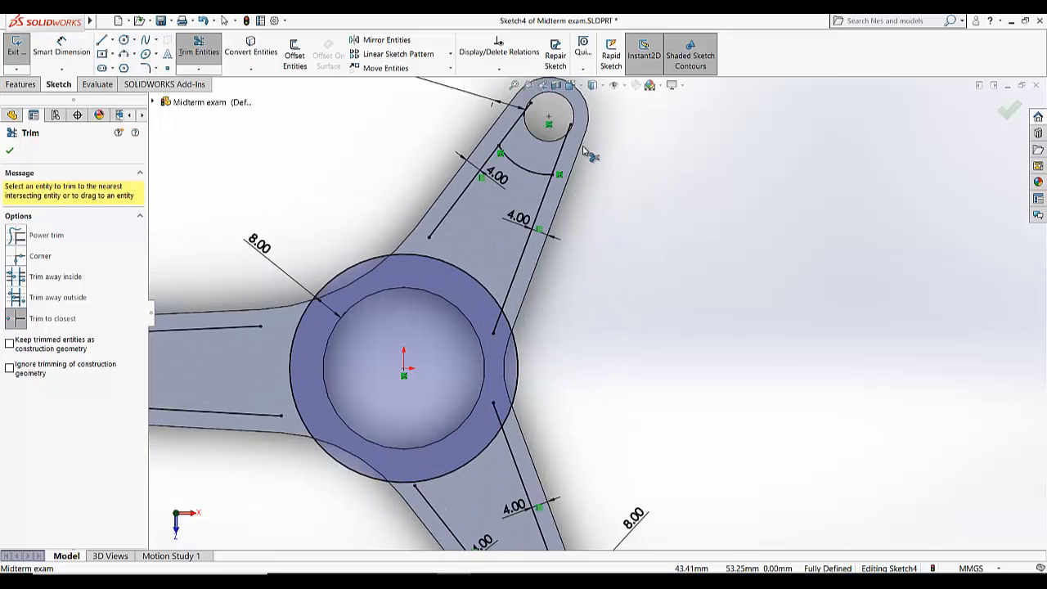
scroll(589, 168, "down", 4)
left_click(550, 207)
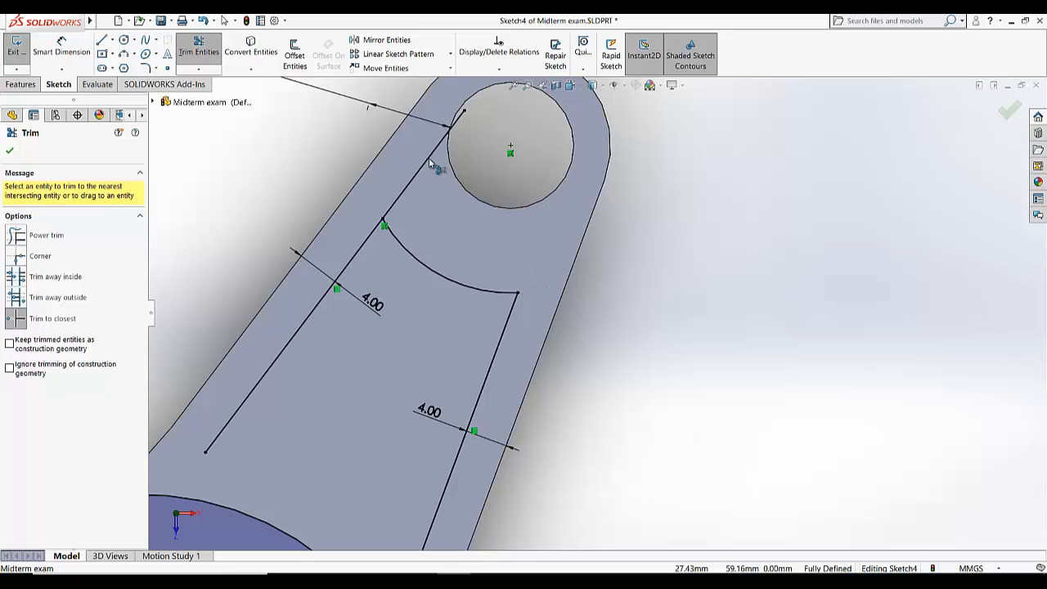
left_click(428, 166)
Step: Extend both long-arm offset lines and each short arm's offset line nearest the long arm to the central sketch circle
scroll(757, 318, "up", 2)
scroll(757, 317, "up", 5)
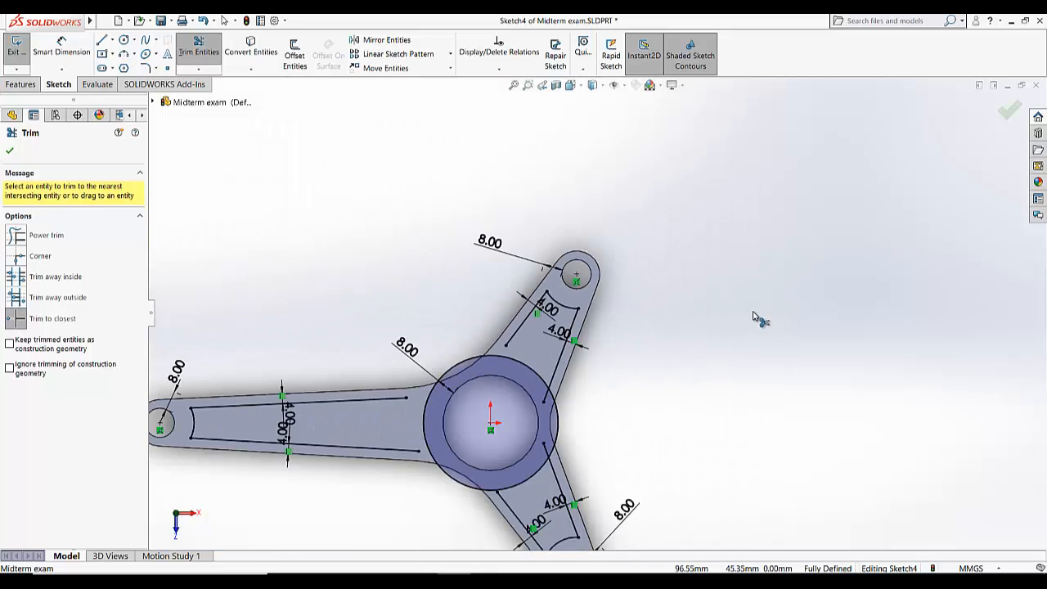
left_click(514, 85)
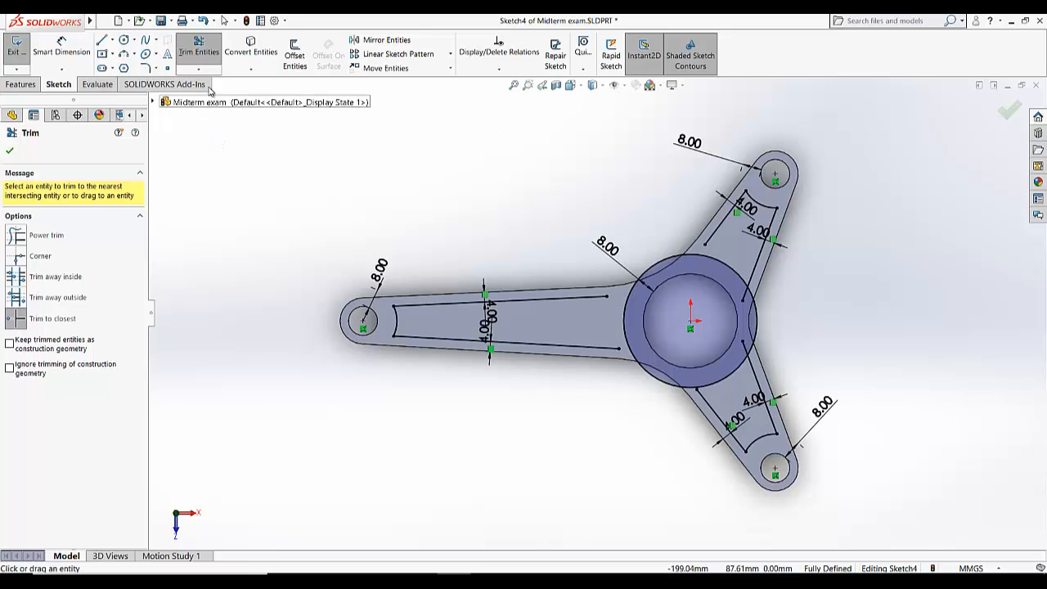
left_click(198, 71)
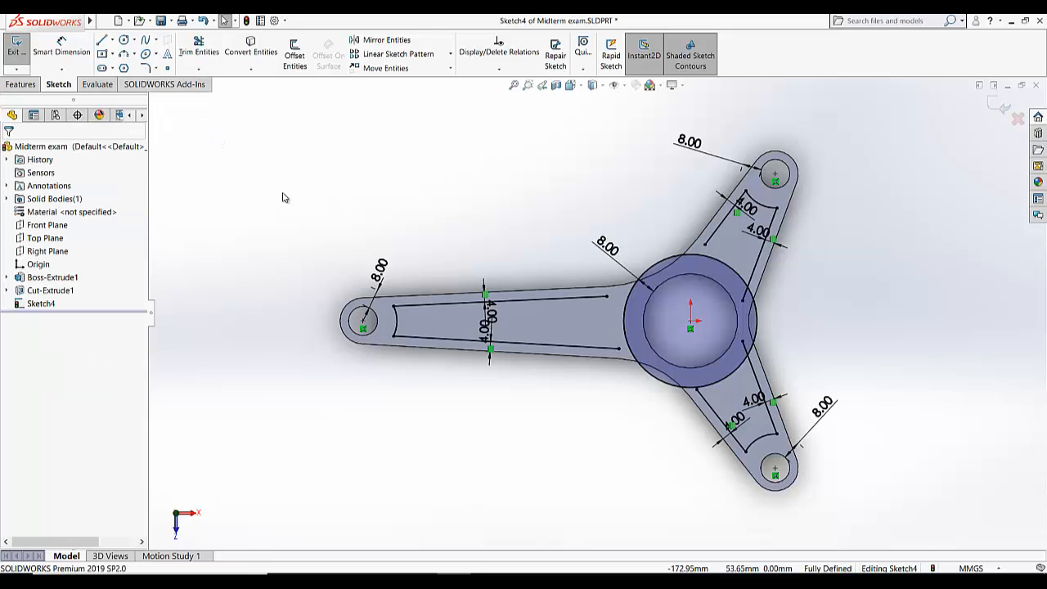
left_click(199, 69)
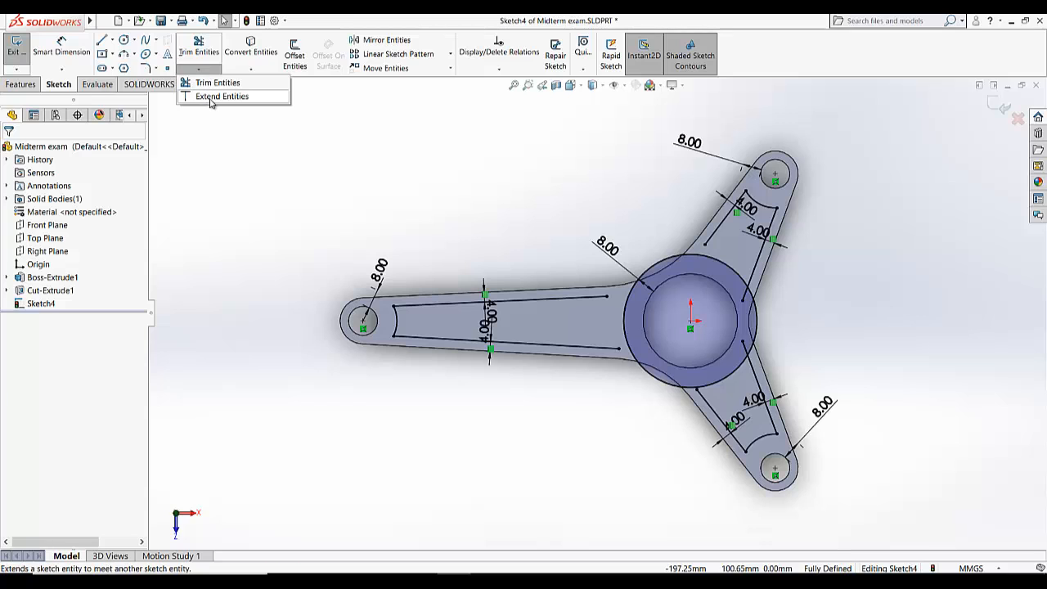
left_click(210, 98)
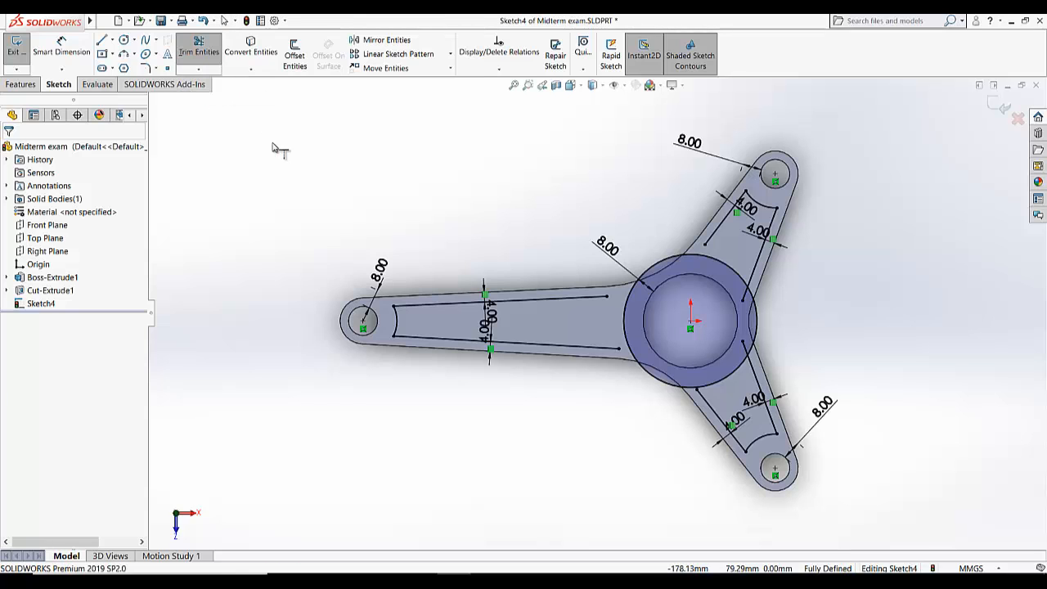
scroll(659, 325, "down", 2)
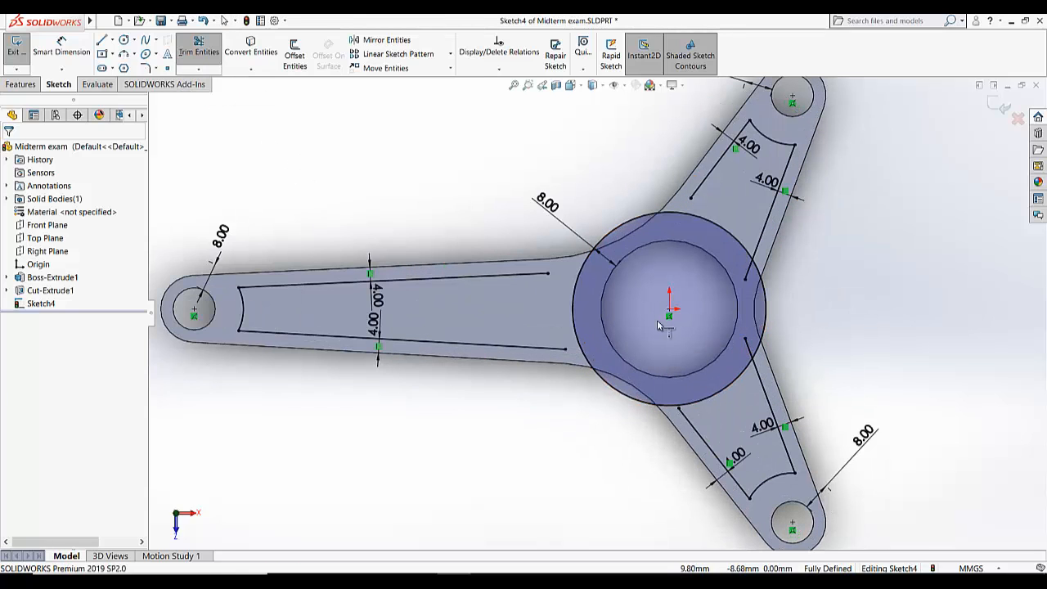
left_click(509, 275)
left_click(530, 351)
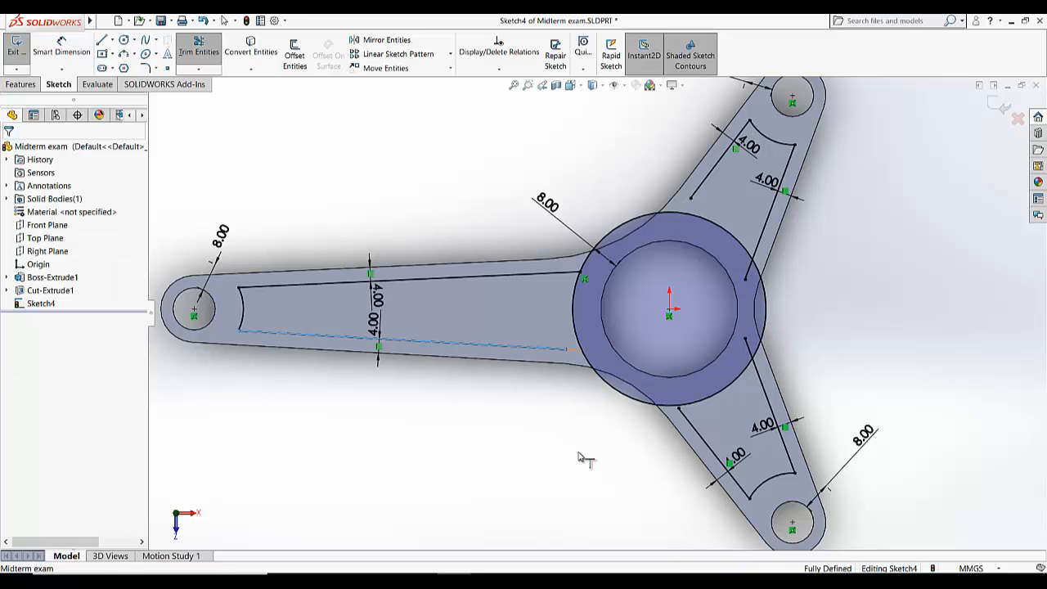
left_click(701, 437)
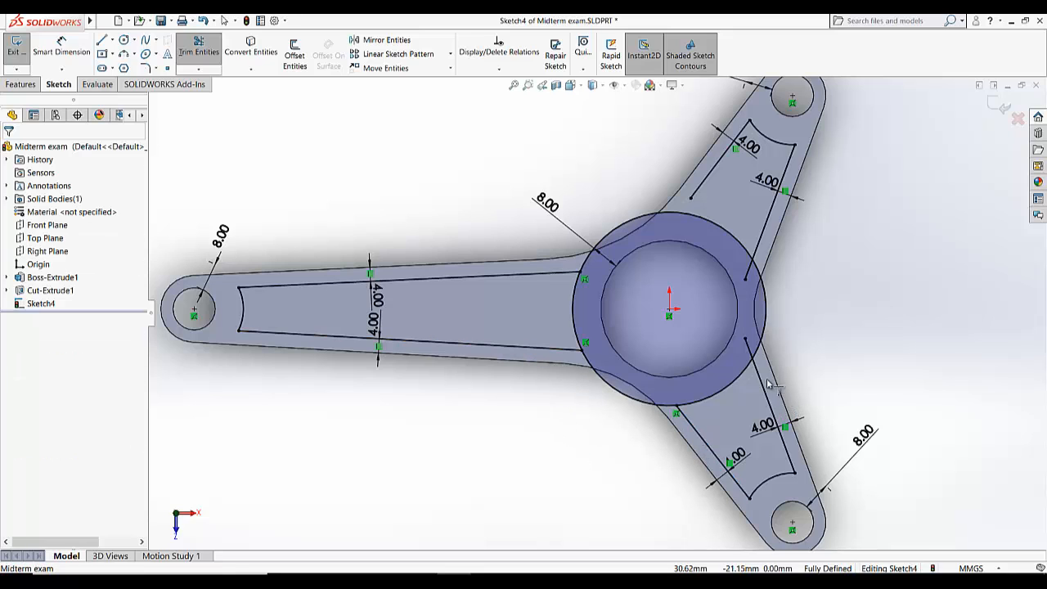
left_click(694, 201)
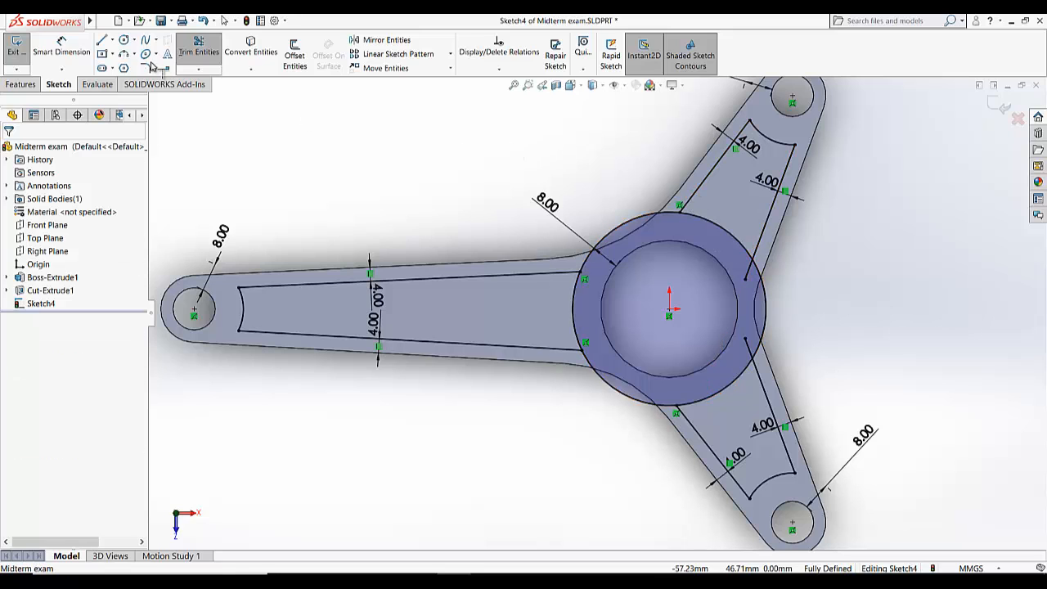
Step: Trim away the central sketch circle's two portions between the long arm and each short arm
left_click(199, 69)
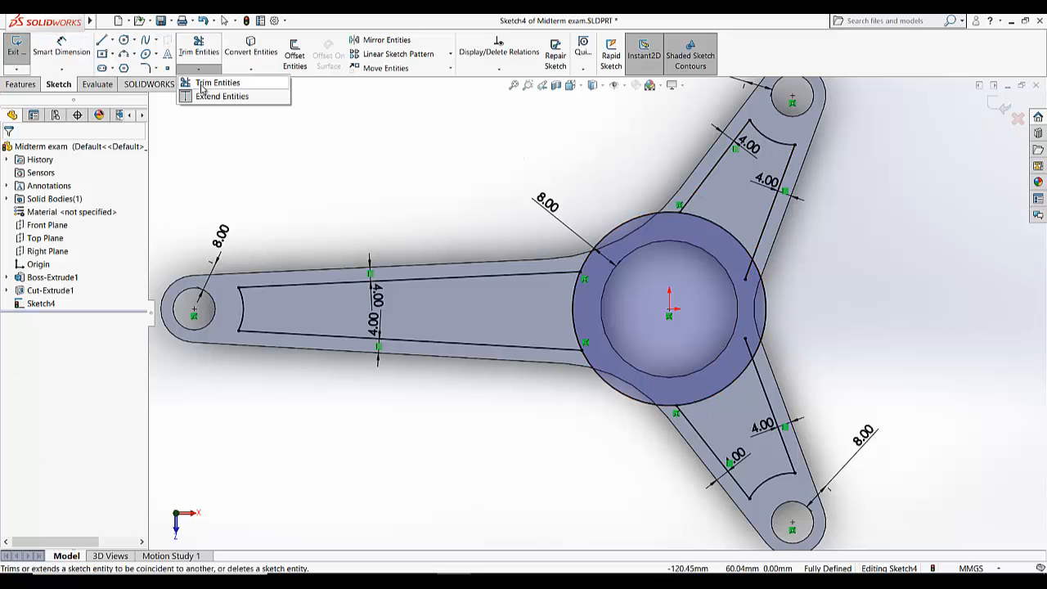
left_click(216, 82)
scroll(634, 205, "down", 2)
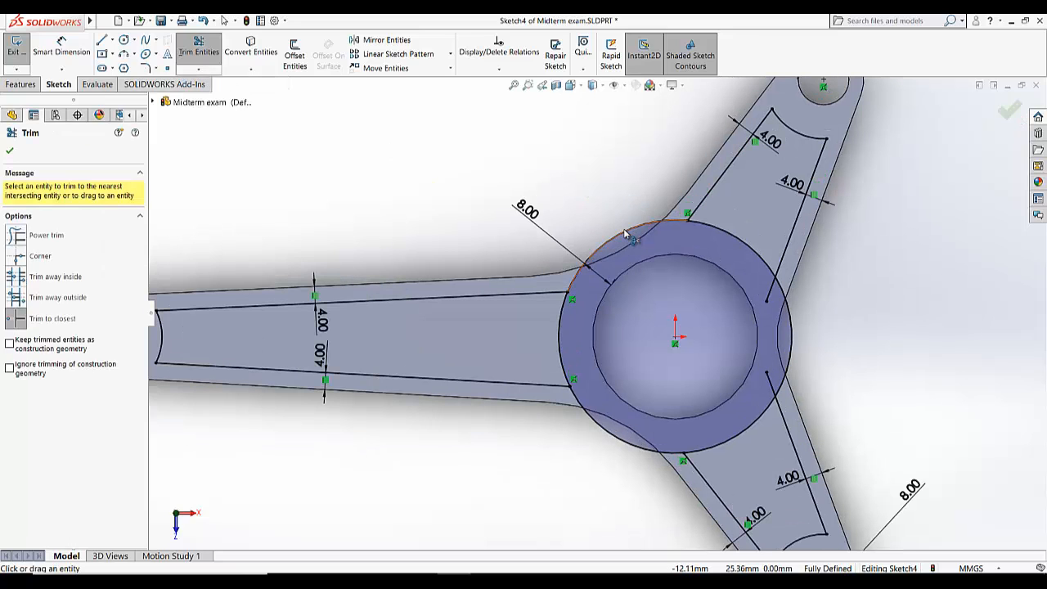
left_click(626, 235)
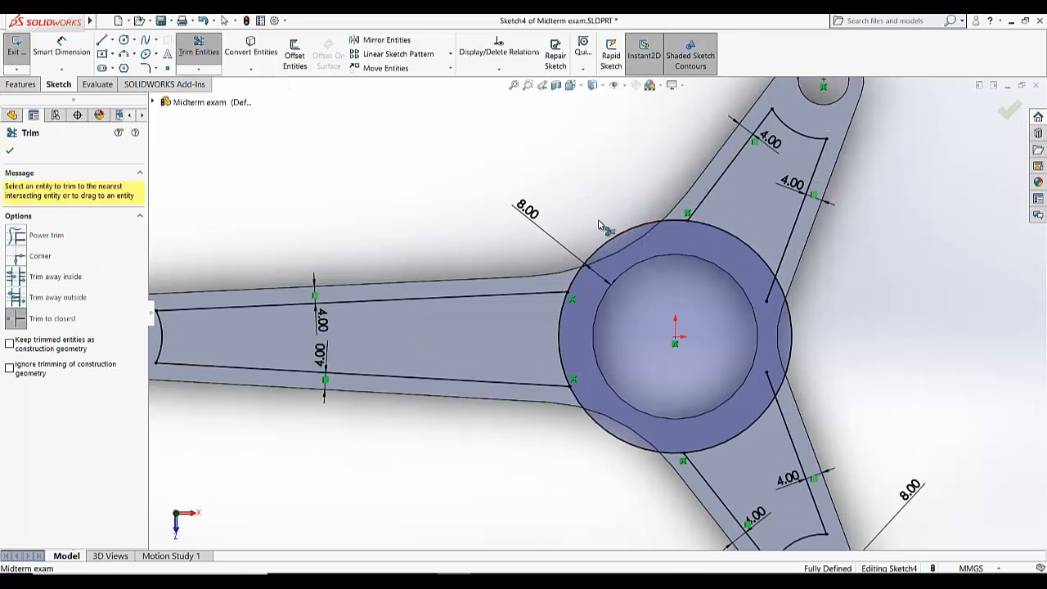
left_click(614, 418)
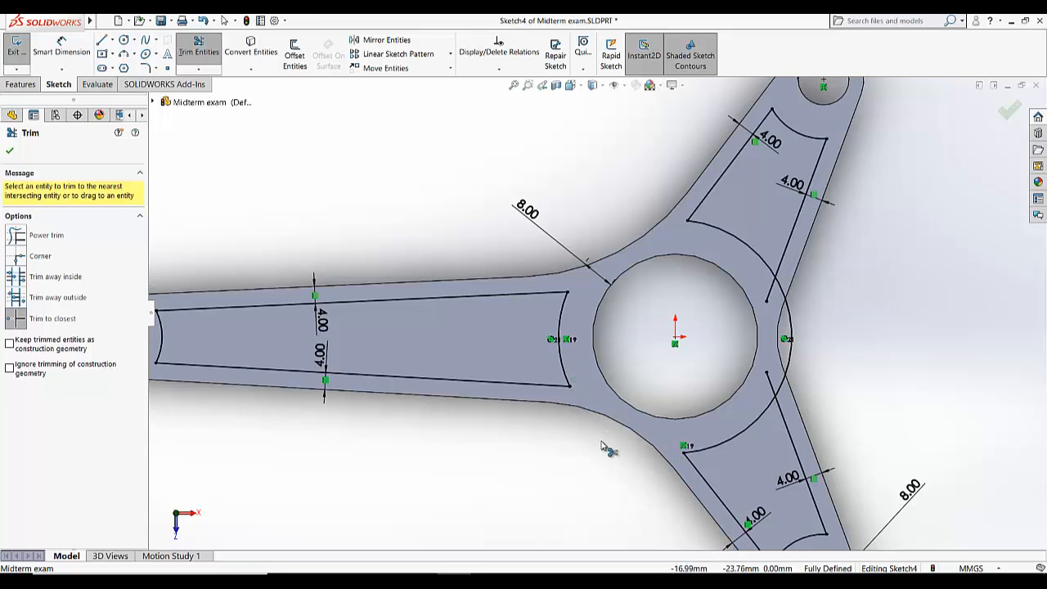
Step: Trim away the central circle between the short arms and the two line ends inside it, and exit the sketch
left_click(792, 372)
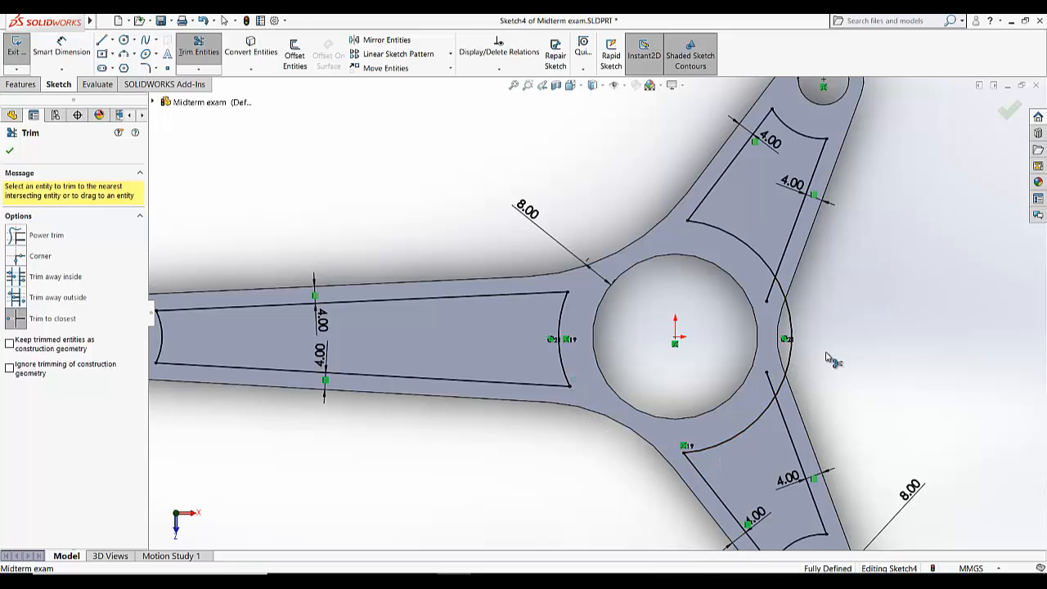
left_click(774, 291)
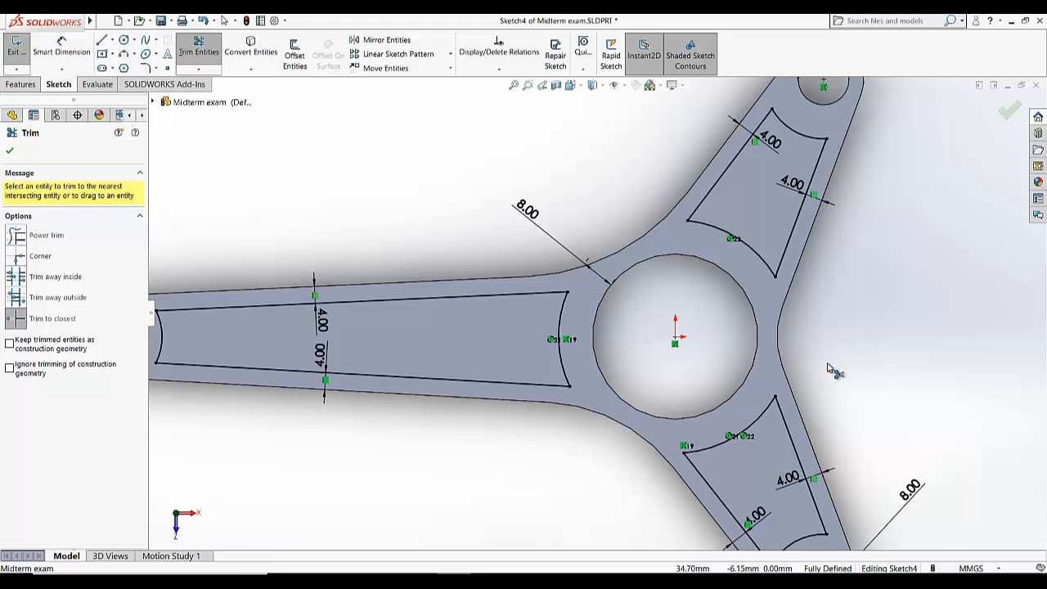
scroll(834, 365, "up", 5)
scroll(818, 344, "down", 2)
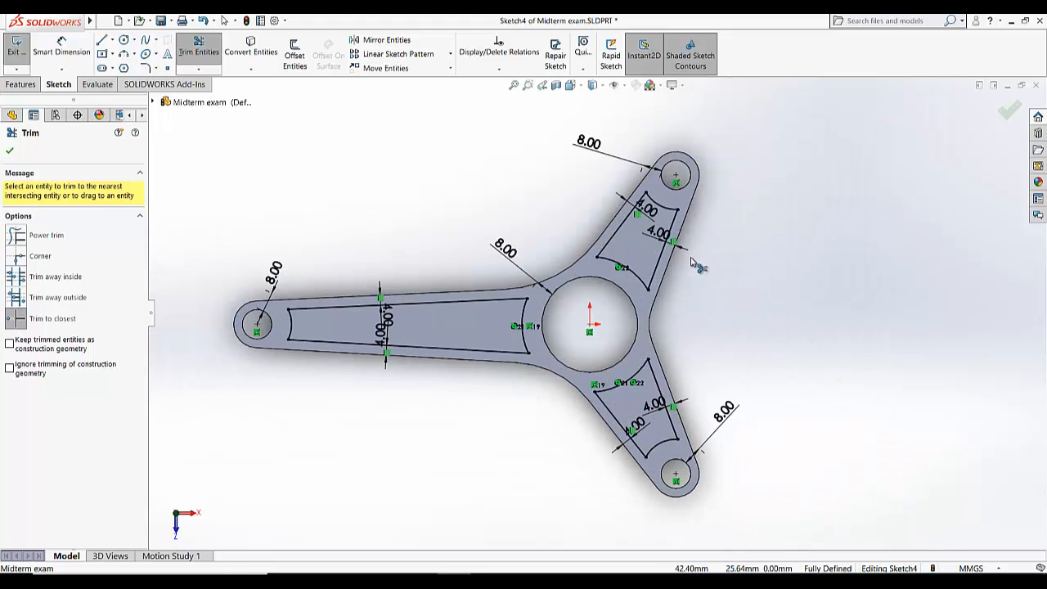
scroll(700, 259, "down", 2)
scroll(724, 278, "up", 2)
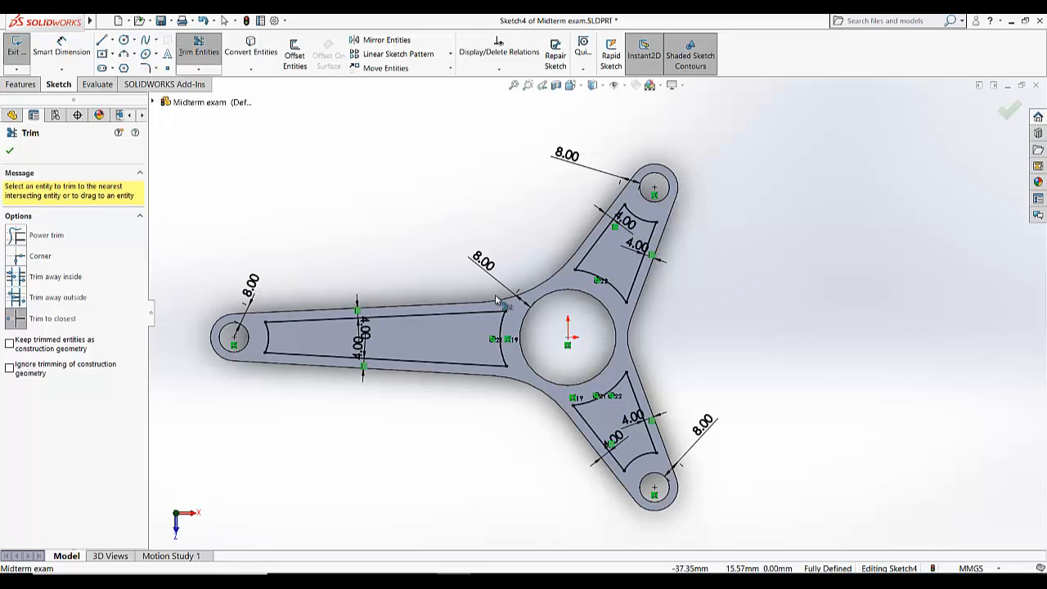
left_click(10, 146)
left_click(17, 47)
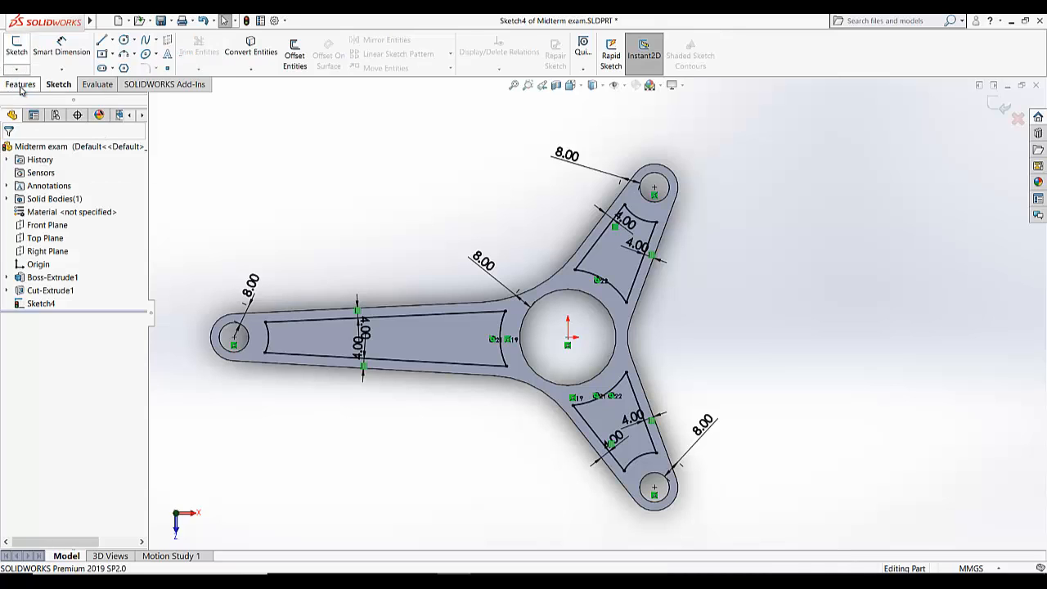
Step: Extrude-cut the three pocket outlines into the arms to a blind depth of 10 mm
left_click(21, 85)
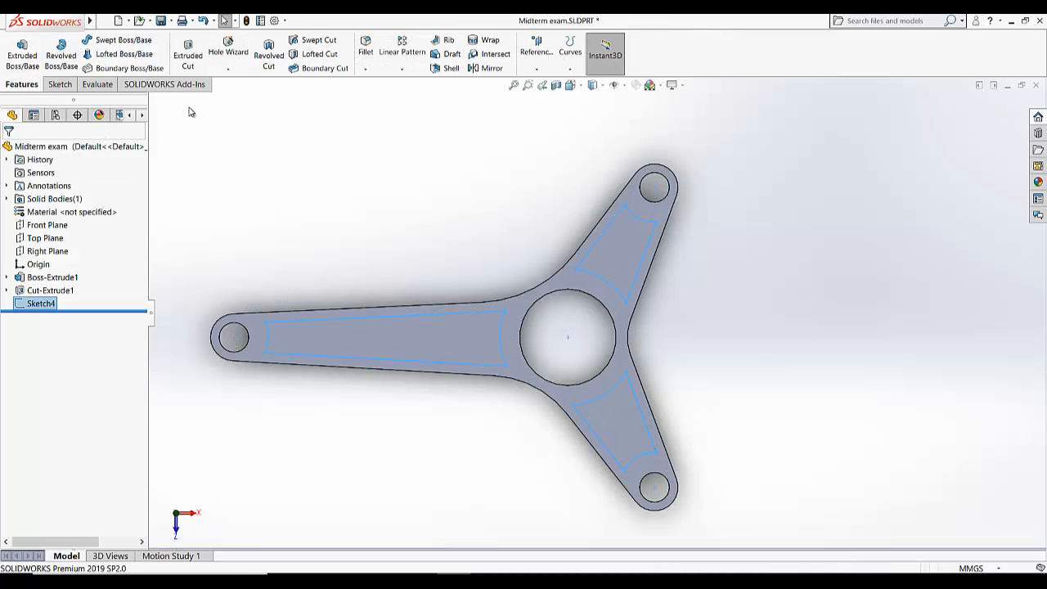
left_click(221, 70)
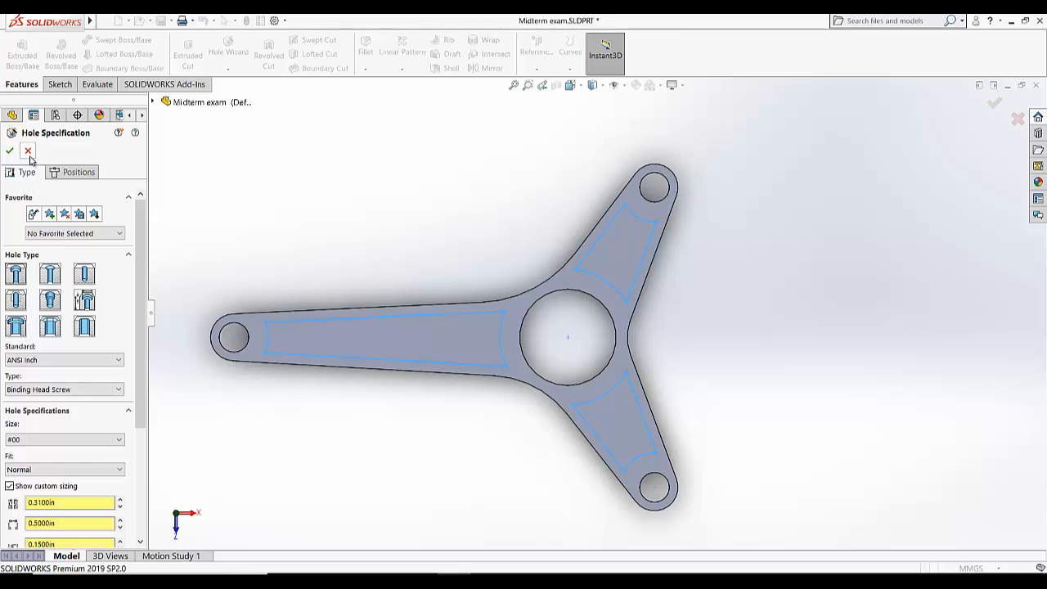
left_click(29, 152)
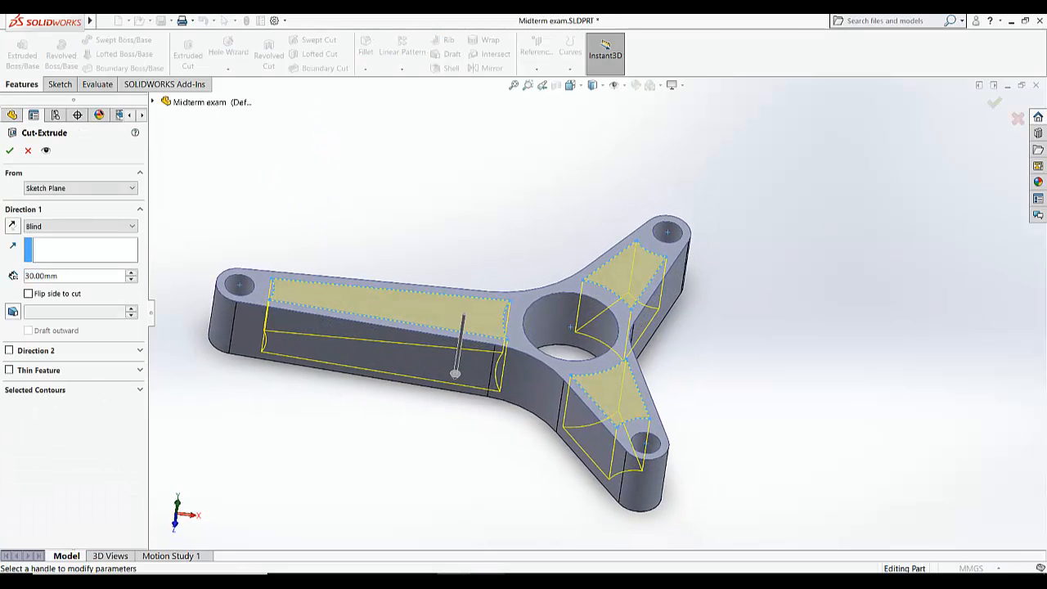
key("alt+Tab")
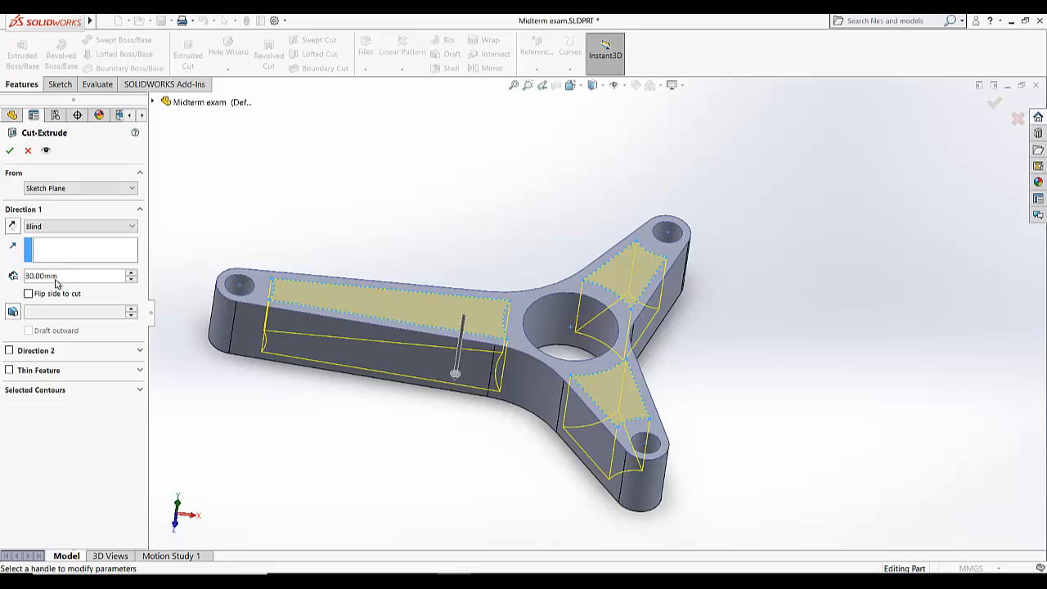
double_click(62, 278)
type("10")
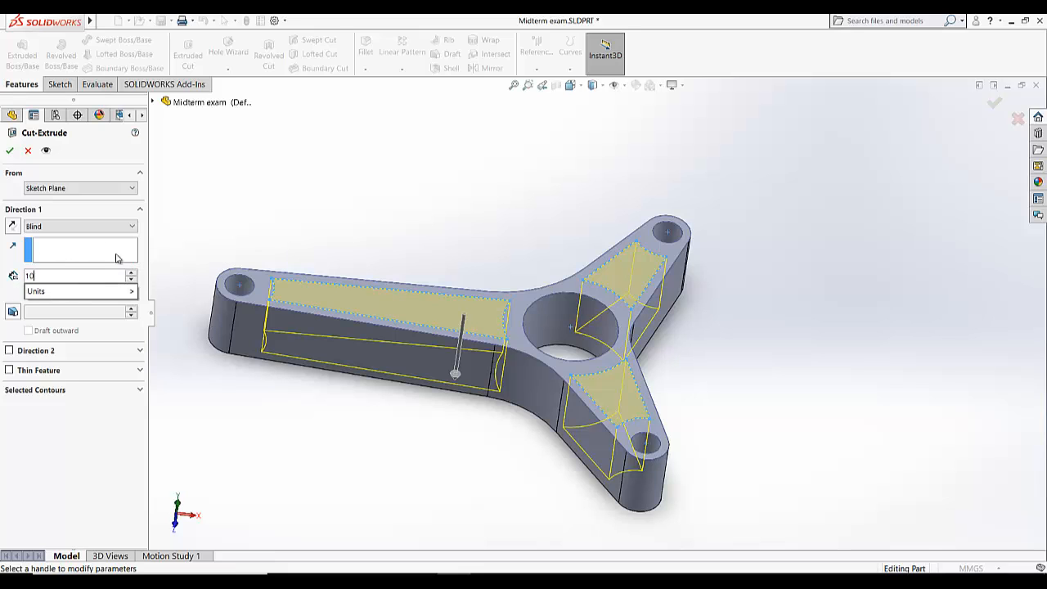
key("Return")
left_click(11, 151)
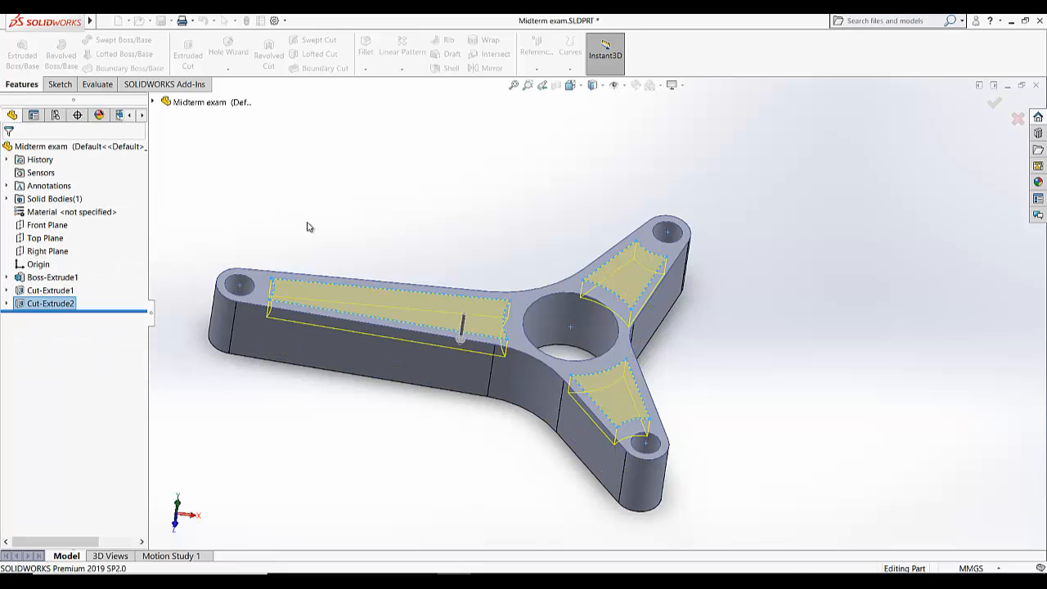
middle_click_drag(311, 238, 300, 216)
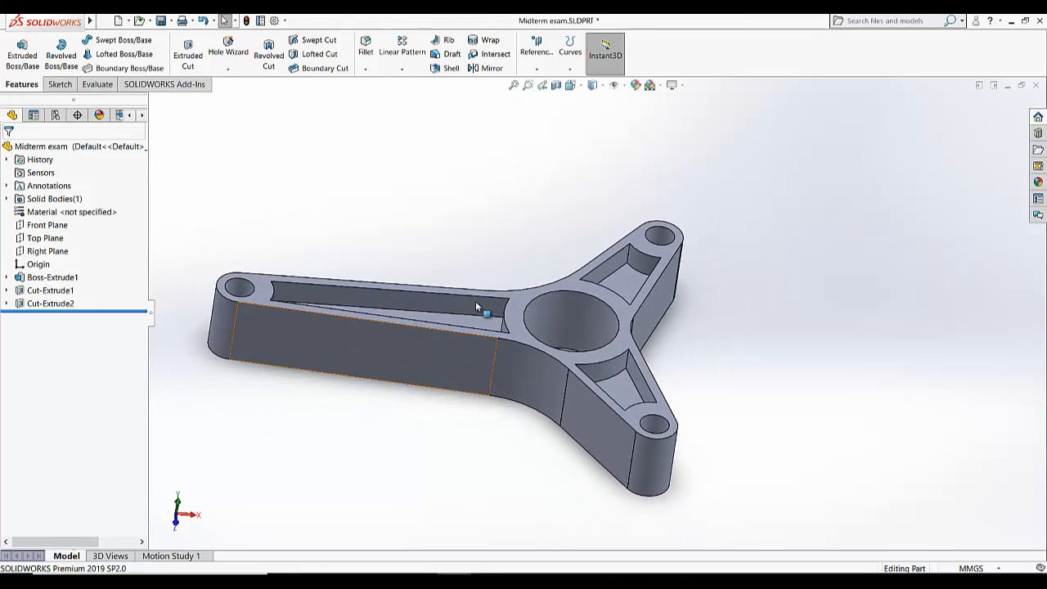
Step: Mirror the three-pocket cut about the Top Plane onto the part's opposite side
left_click(69, 305)
left_click(229, 206)
left_click(68, 306)
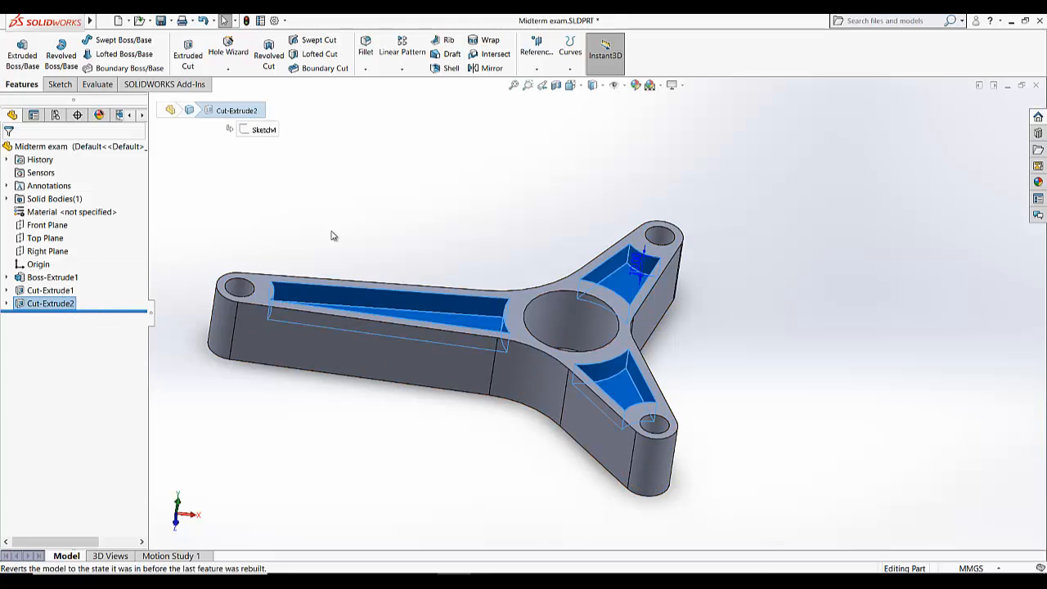
left_click(489, 68)
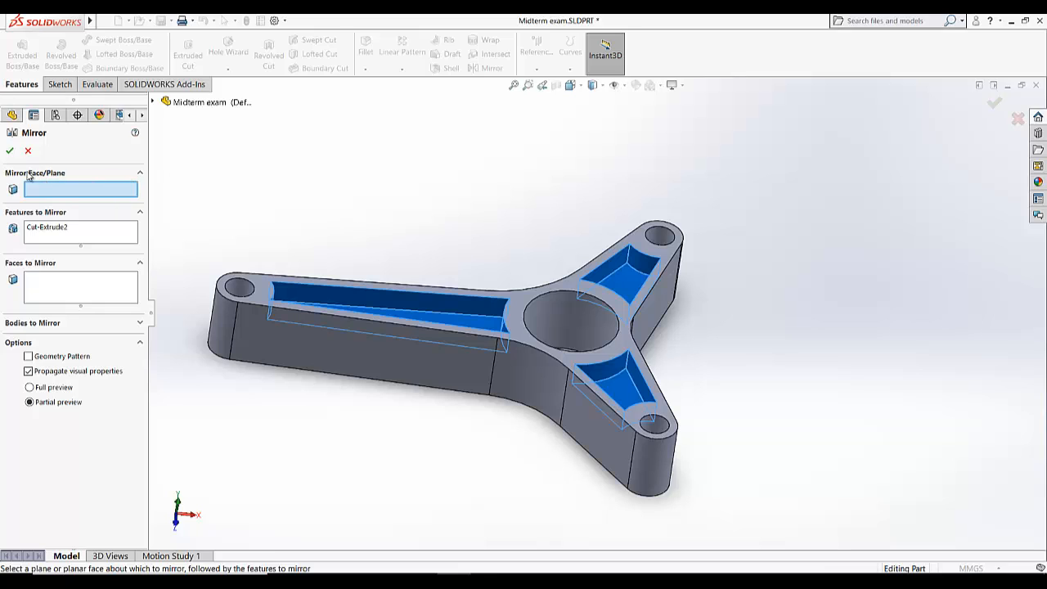
left_click(151, 102)
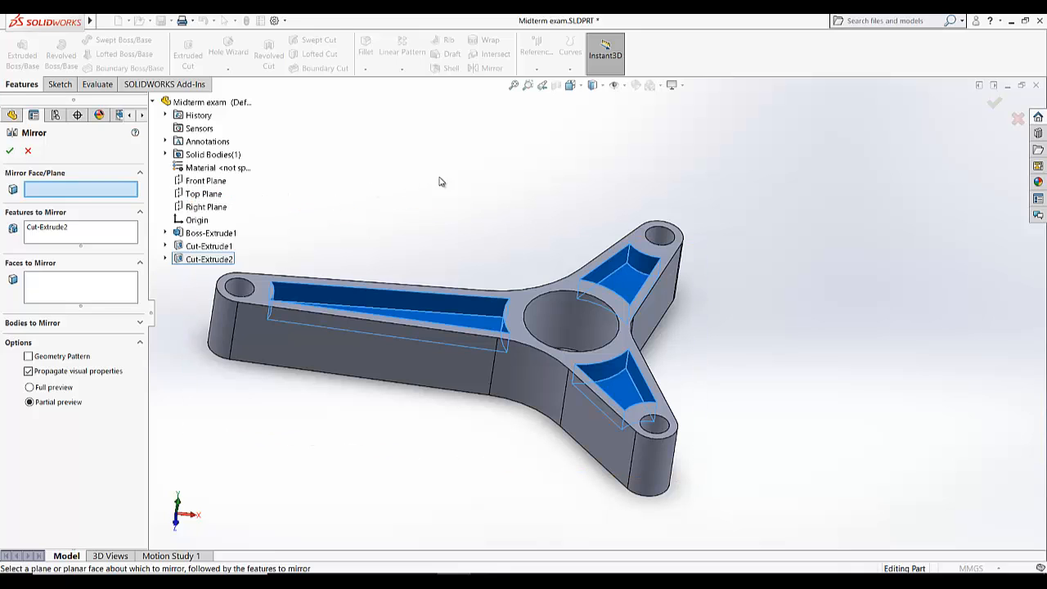
scroll(480, 220, "up", 3)
scroll(331, 279, "down", 2)
left_click(211, 194)
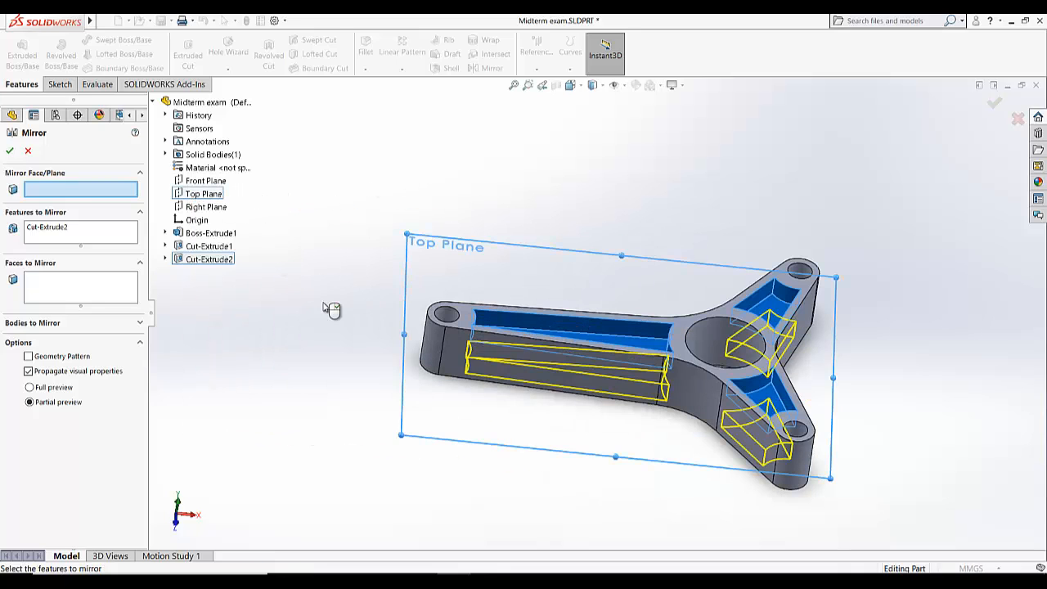
middle_click_drag(332, 309, 622, 286)
left_click(10, 152)
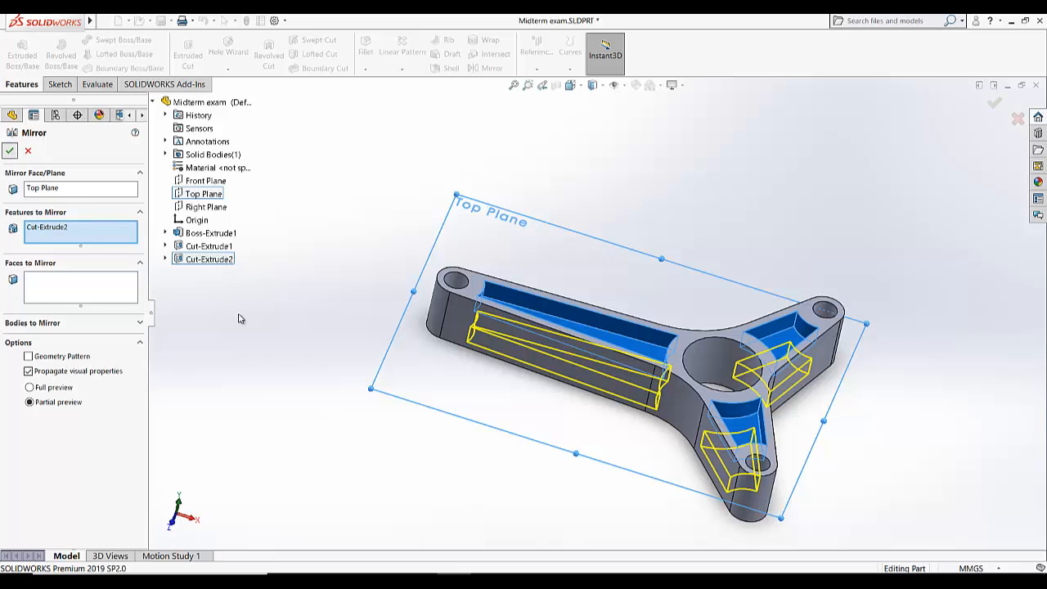
Step: Set the finished part to the isometric view and save it
middle_click_drag(346, 326, 482, 442)
left_click(570, 85)
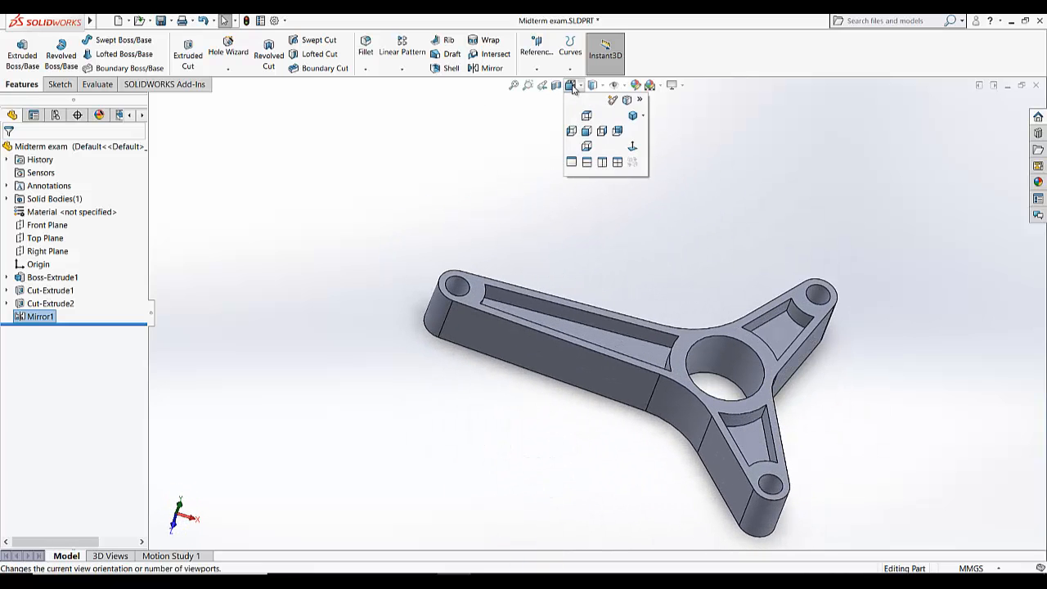
left_click(632, 118)
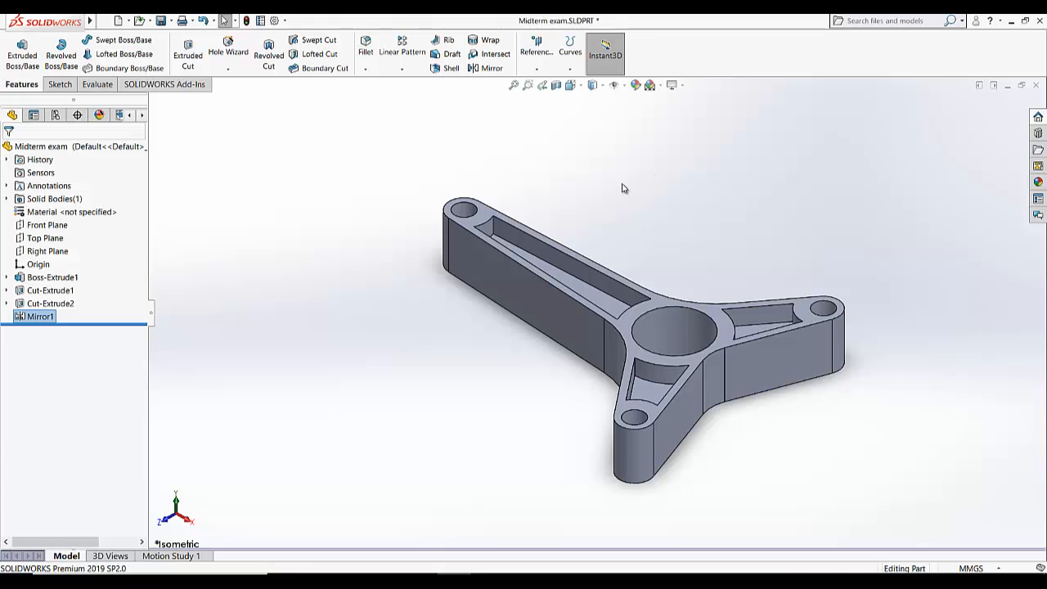
left_click(161, 21)
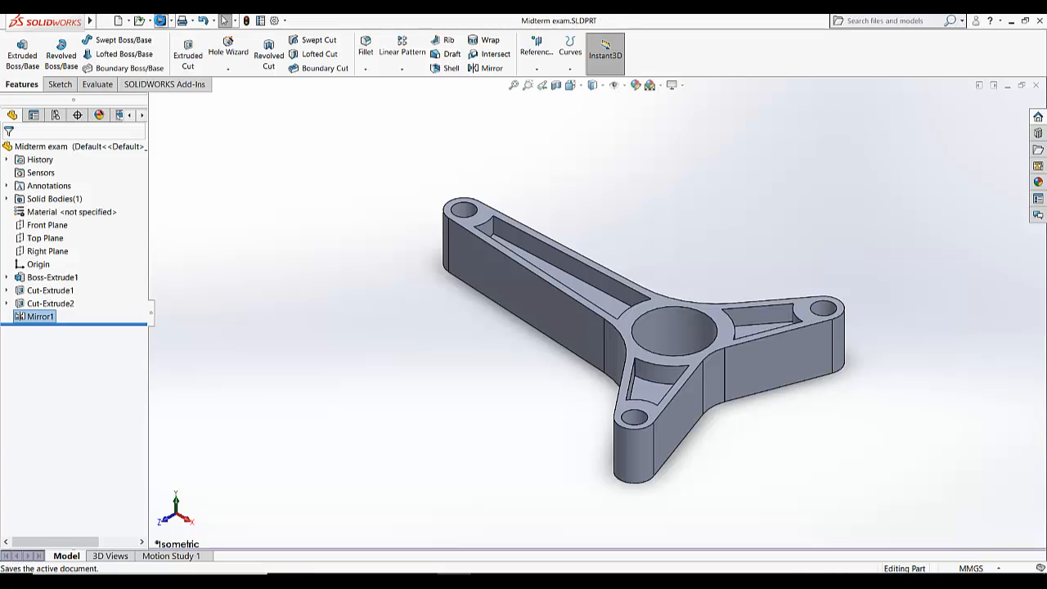